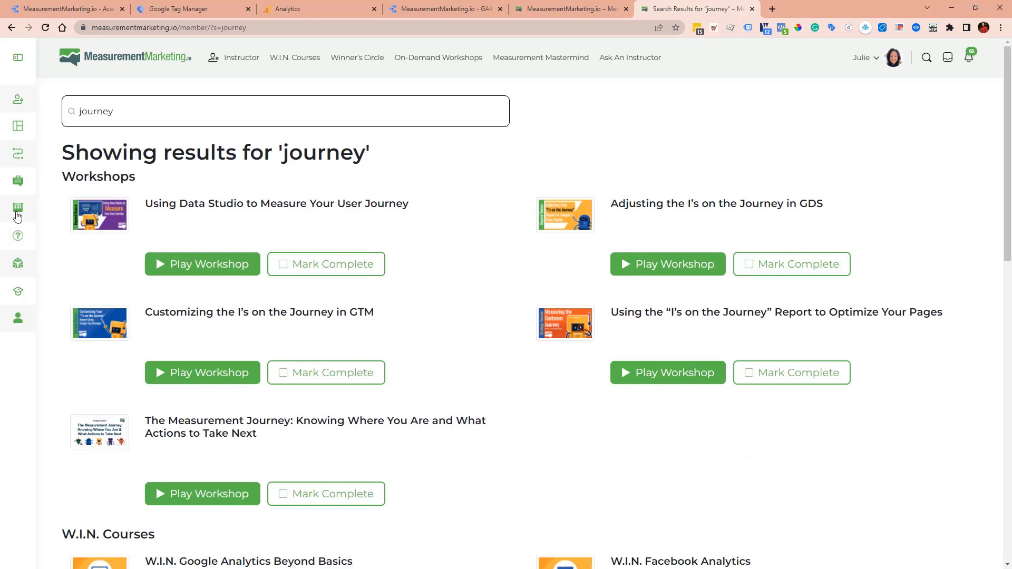
Open the I's on the Journey guide from the Toolbox's Get It Done Guides and look through its video, steps and templates.
left_click(35, 217)
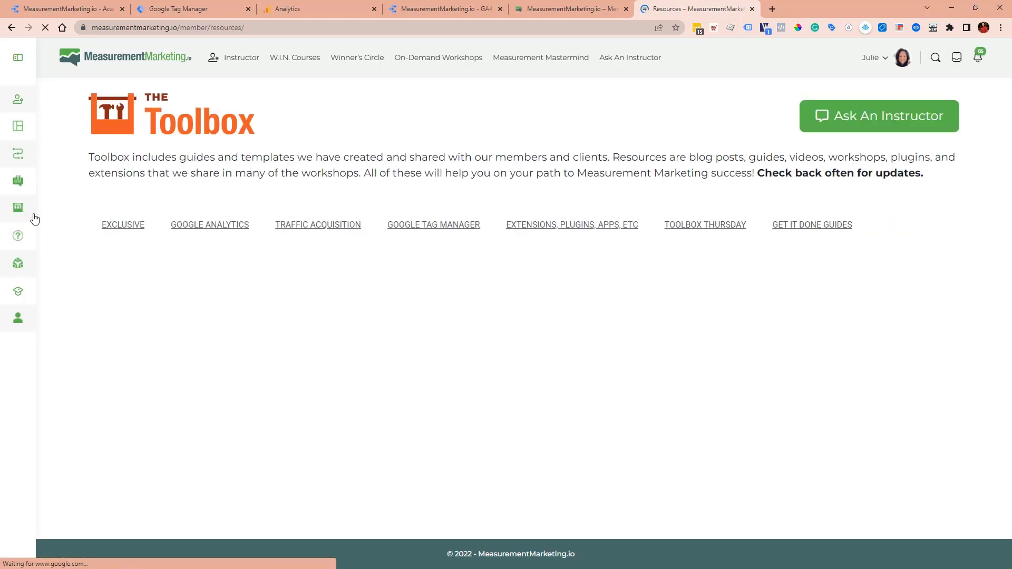
left_click(821, 233)
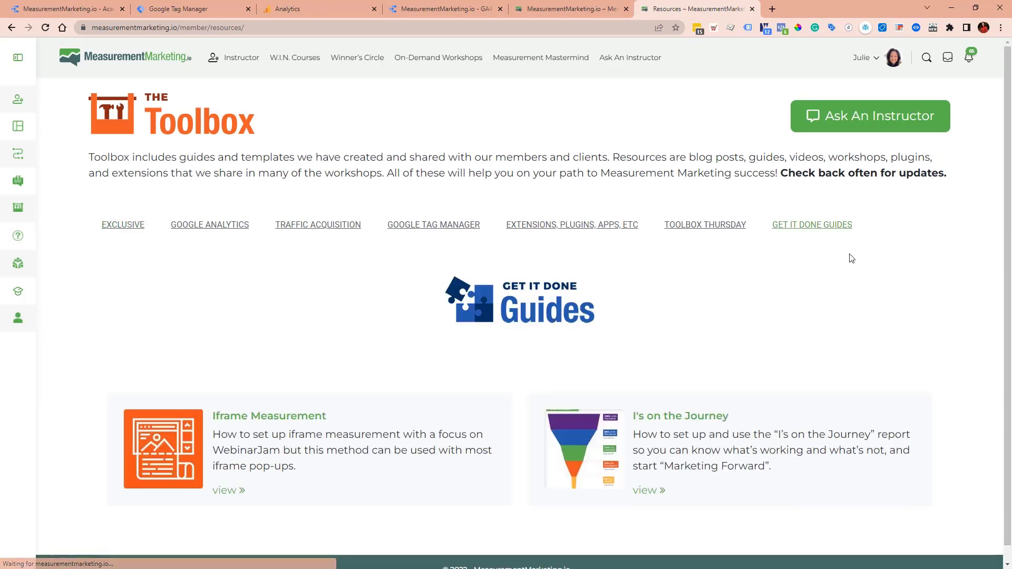
left_click(708, 424)
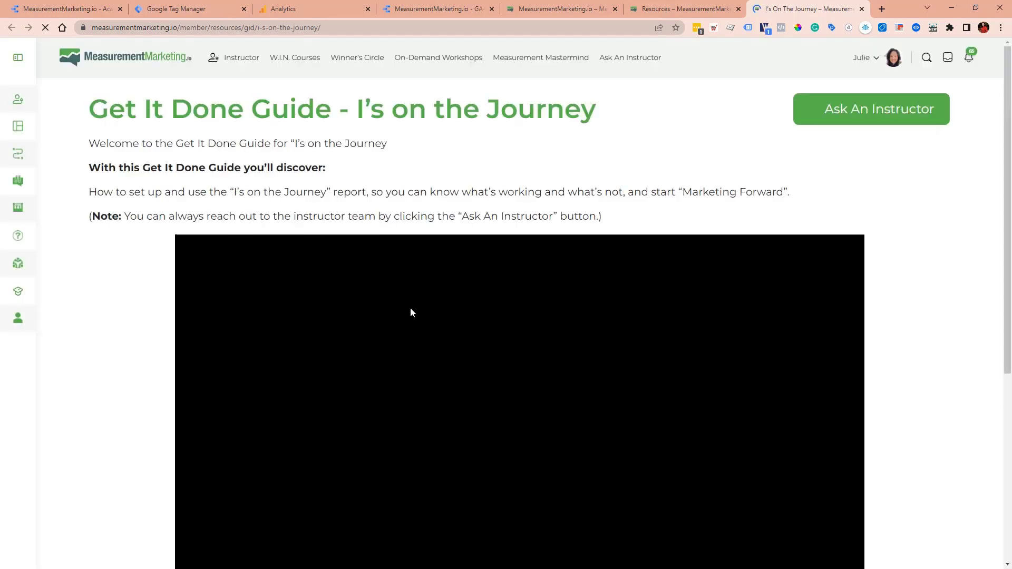
scroll(410, 312, "down", 5)
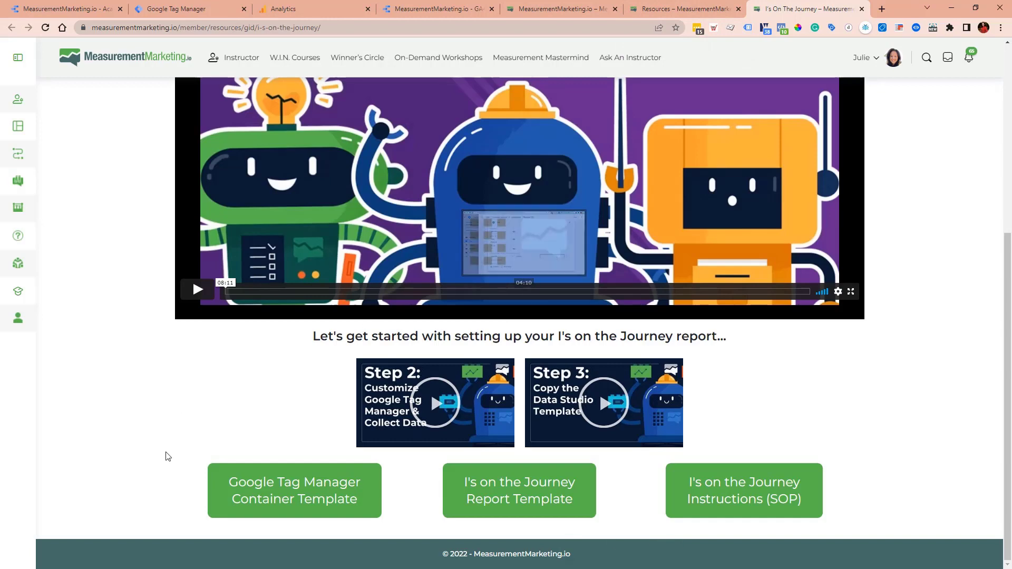
scroll(119, 453, "up", 2)
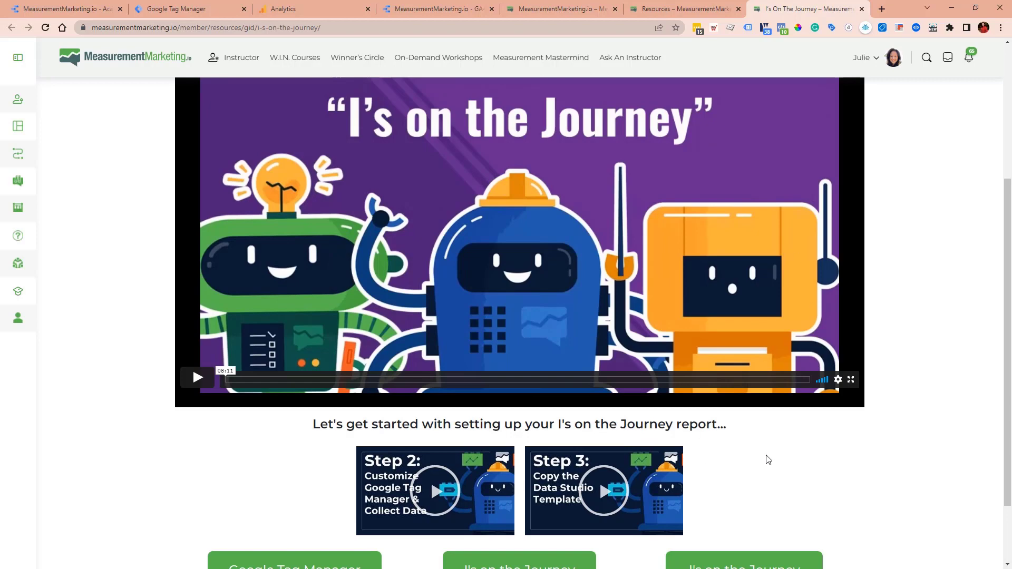
scroll(815, 477, "up", 2)
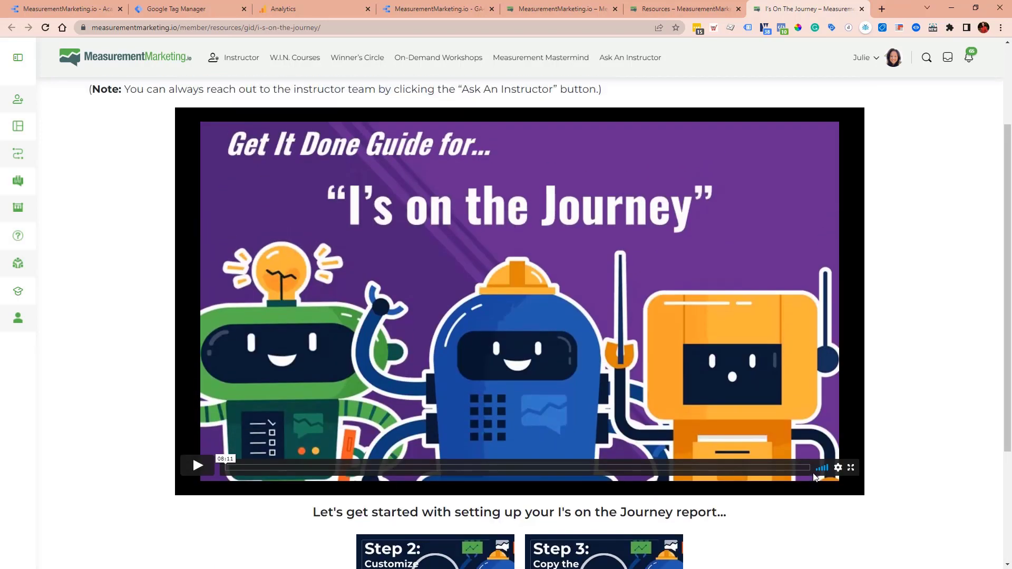
scroll(814, 477, "up", 2)
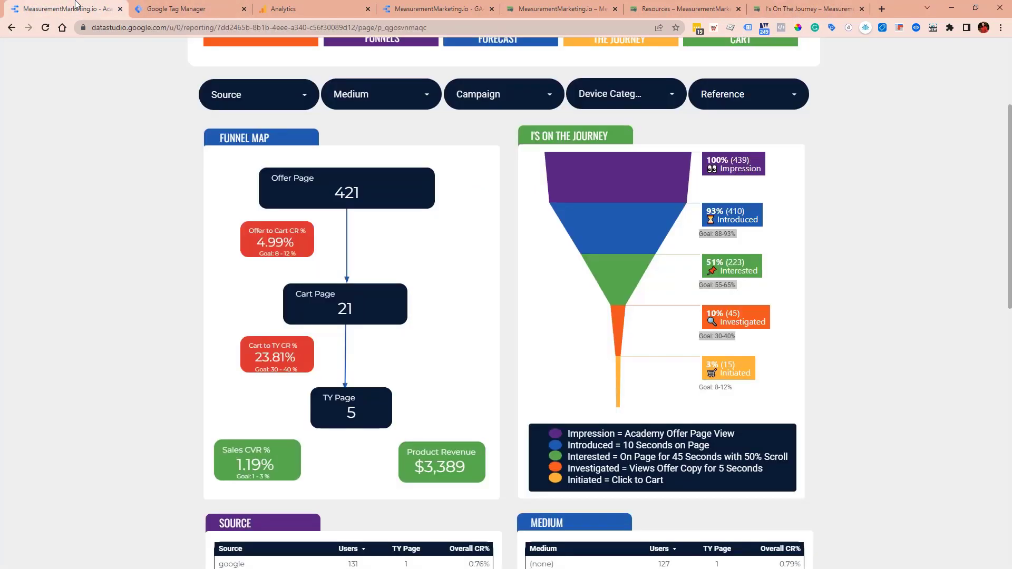
Switch to Google Tag Manager and search the workspace for "ioj".
left_click(78, 8)
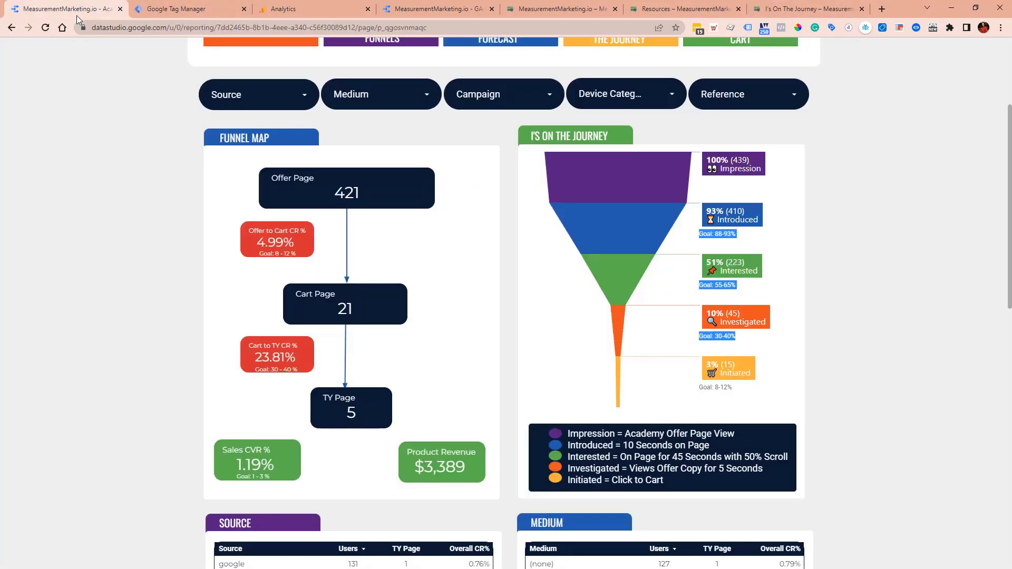
left_click(173, 9)
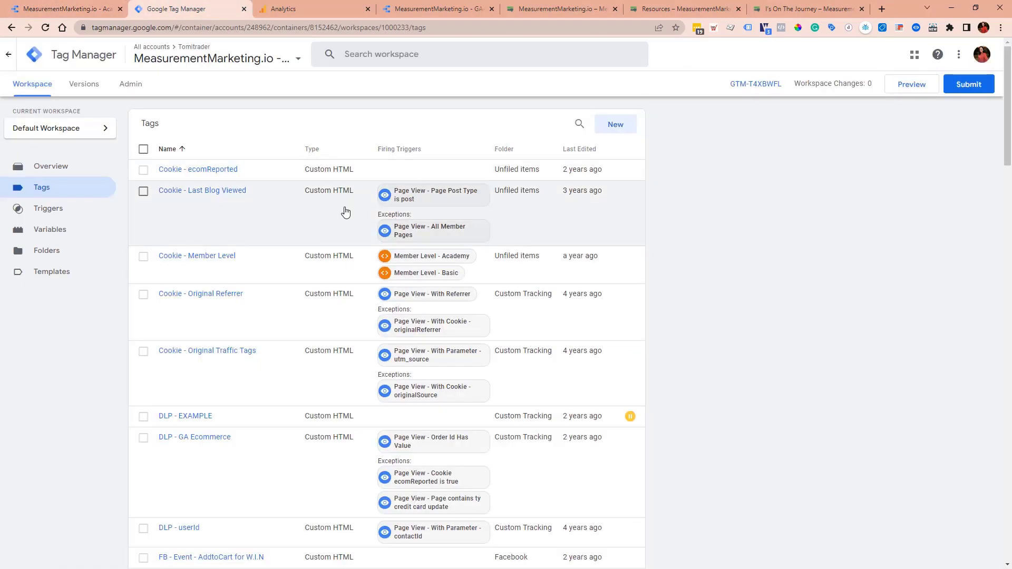
left_click(438, 56)
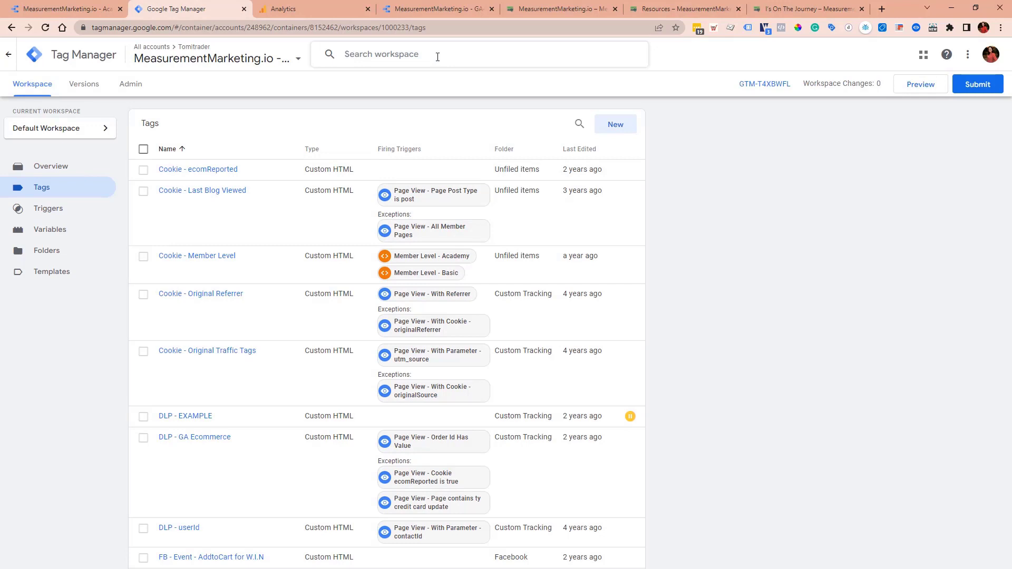
type("ioj")
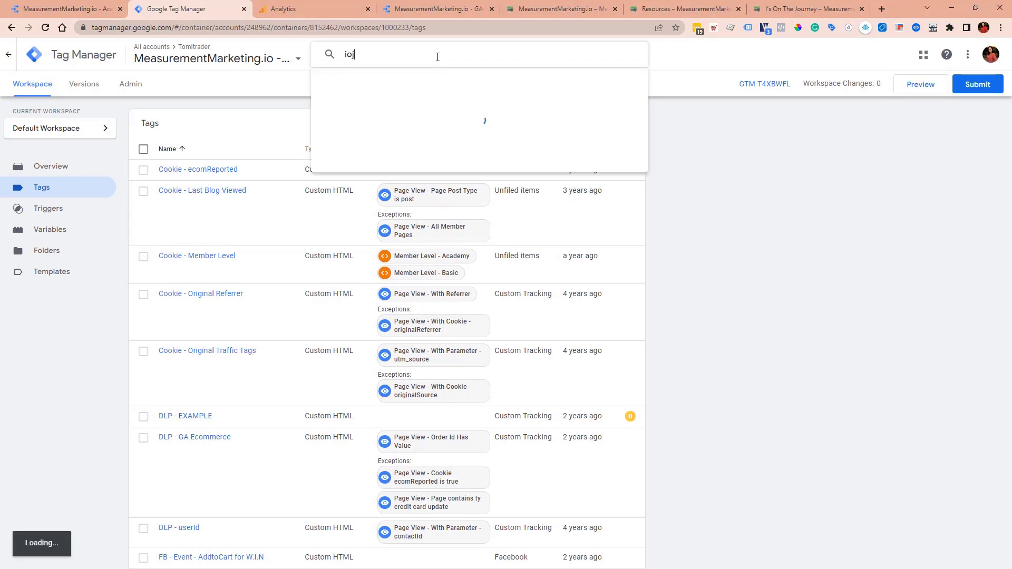
key("Return")
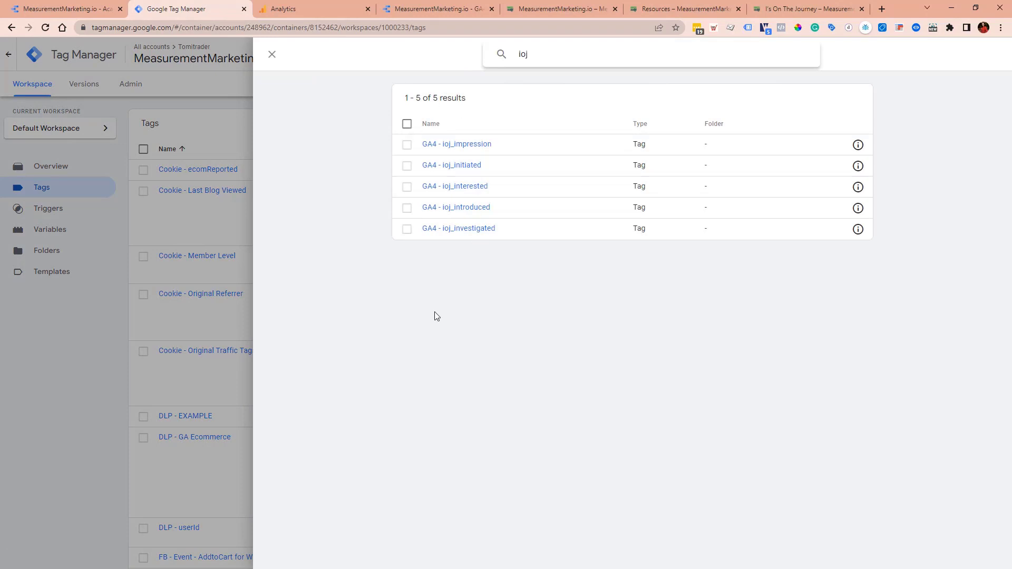
Open the GA4 - ioj_impression tag and examine its firing trigger, including the GA - Event - Journey - Impression tag that references it.
left_click(473, 148)
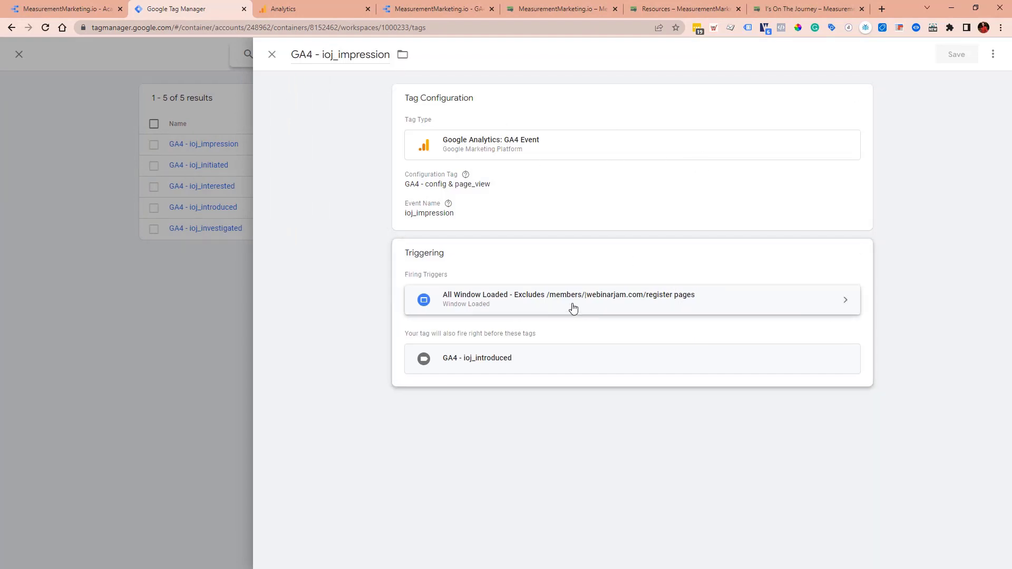
left_click(622, 315)
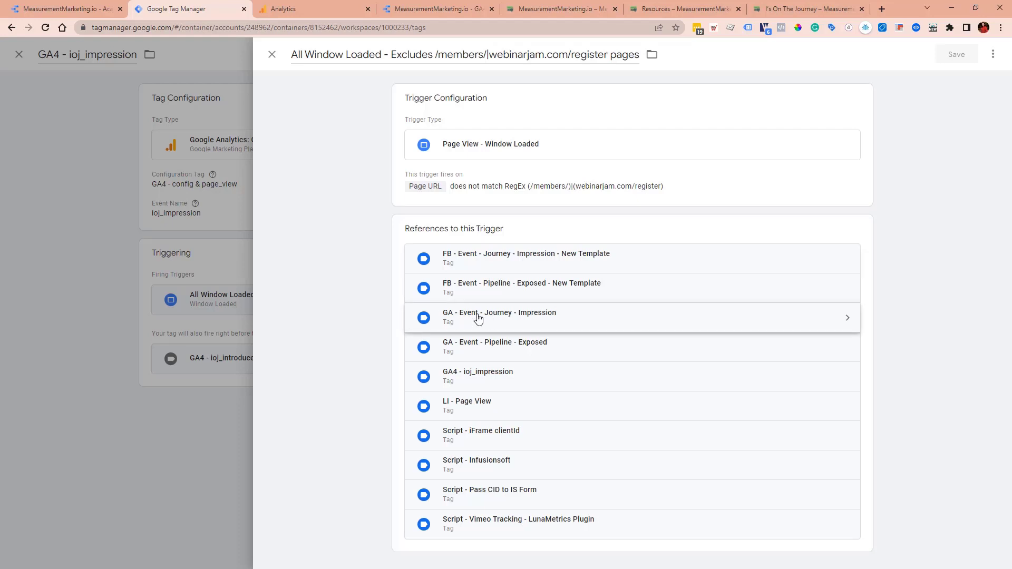
left_click(518, 325)
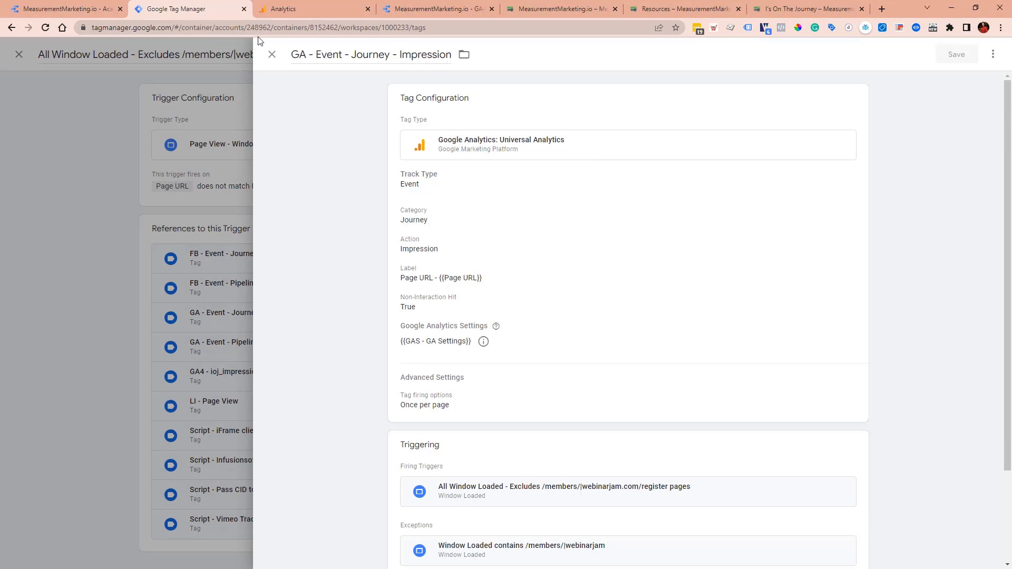
left_click(271, 55)
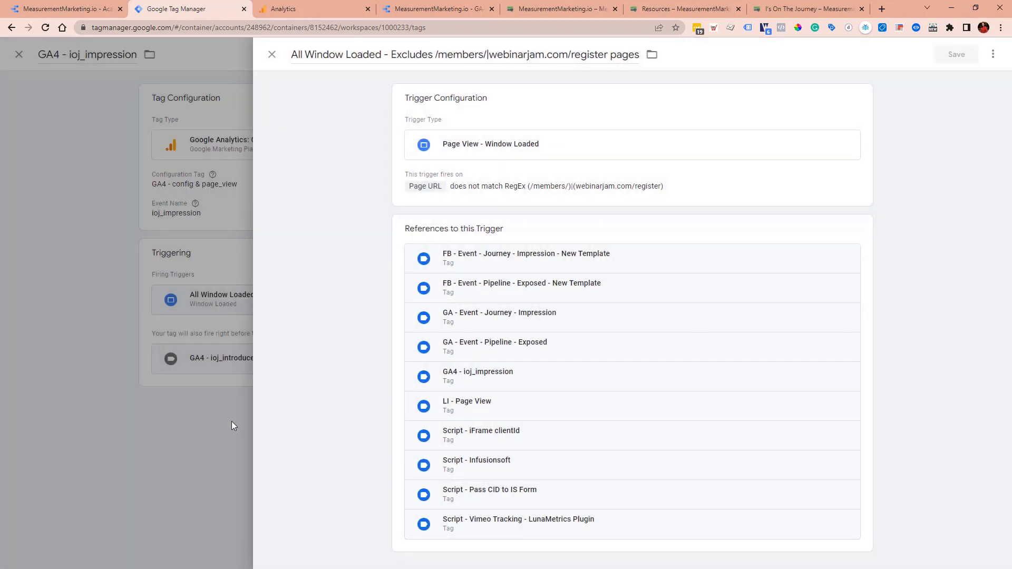
left_click(183, 426)
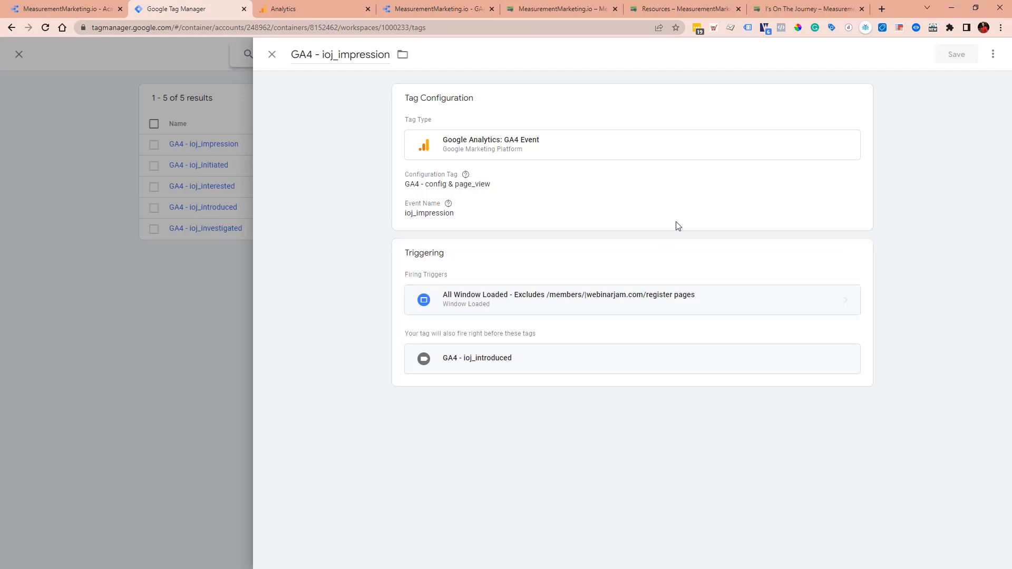
Open the ioj_impression tag's configuration for editing and review the available tag types and configuration tags.
left_click(676, 202)
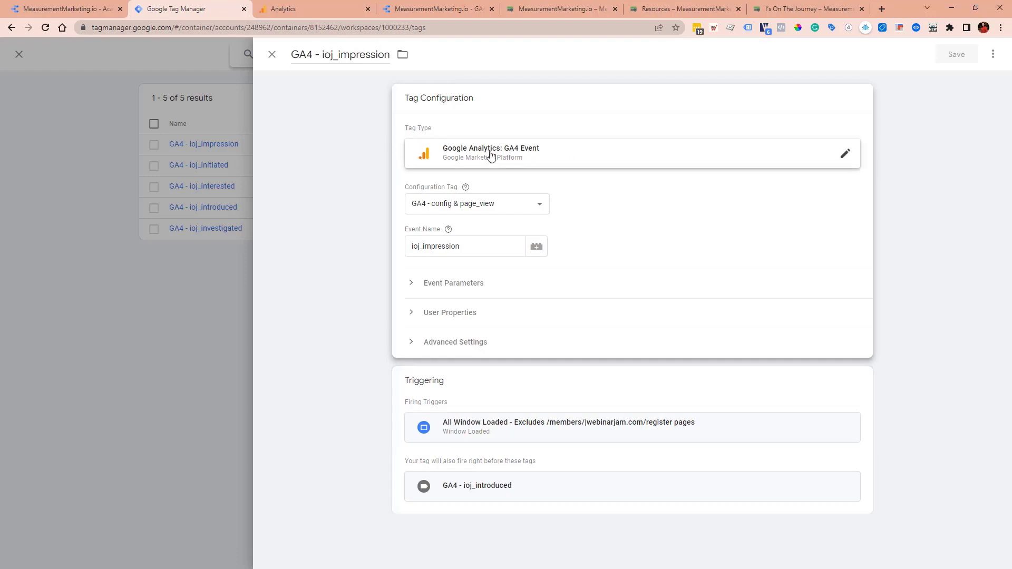
left_click(548, 161)
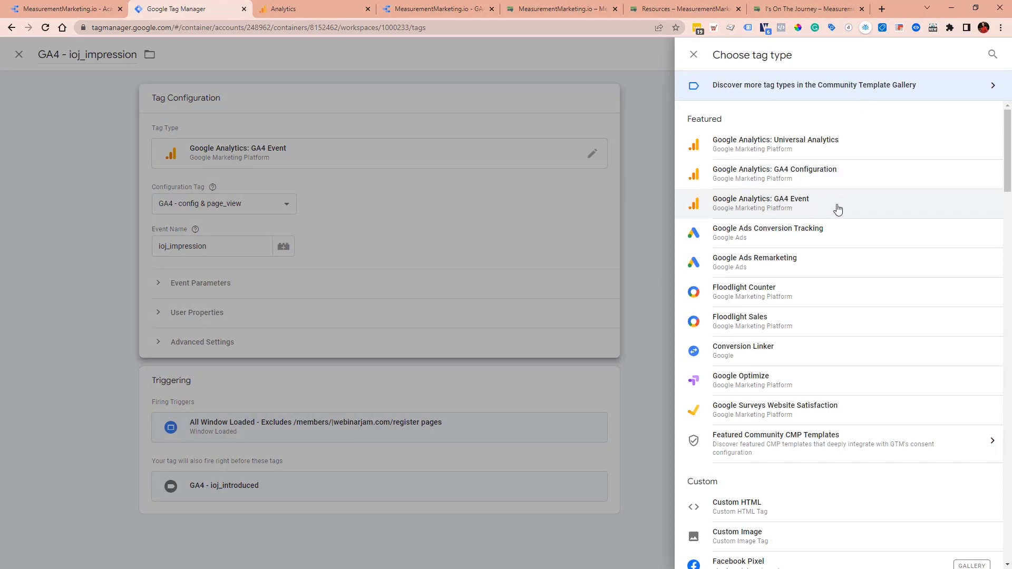
left_click(523, 205)
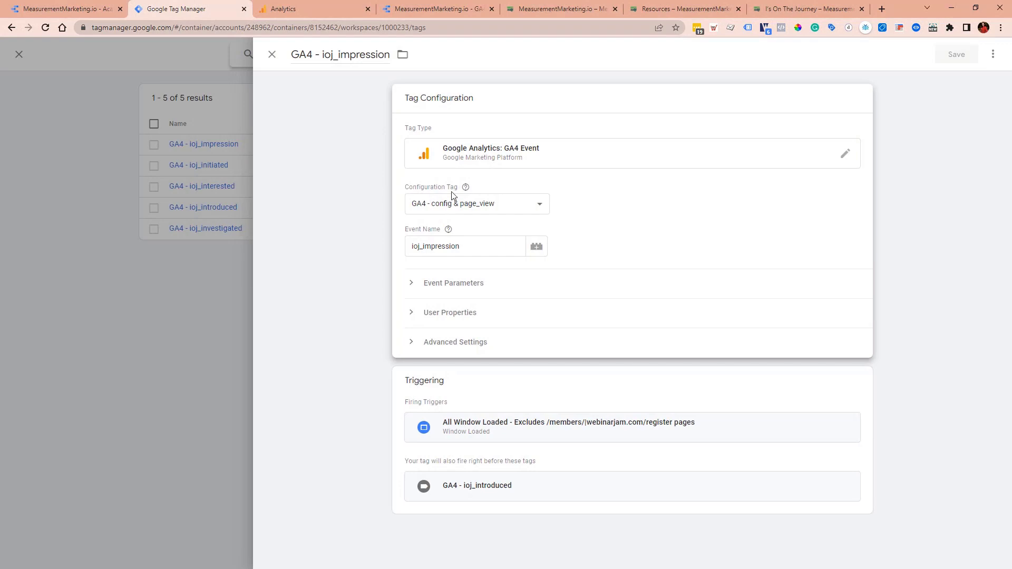
left_click(452, 206)
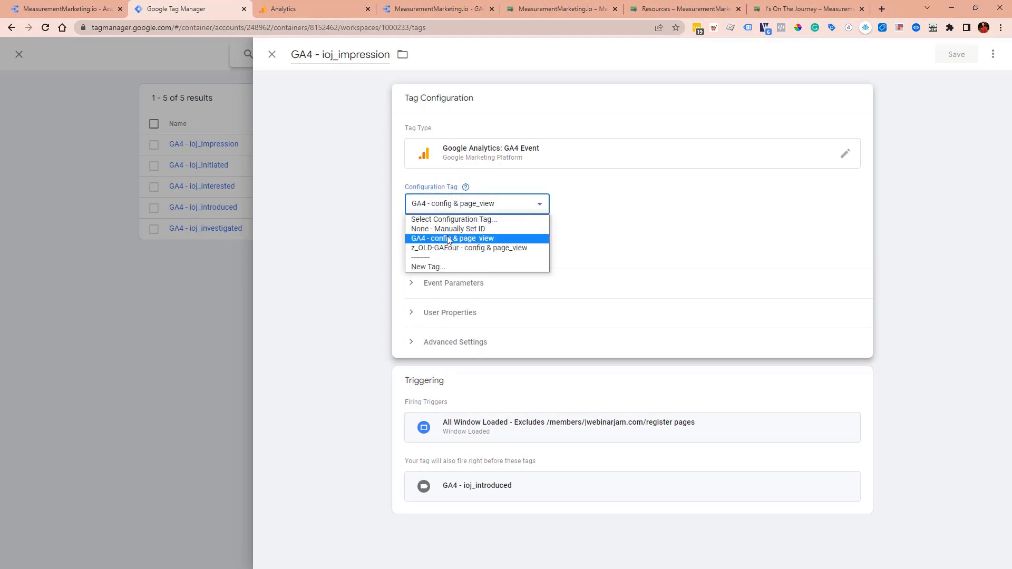
left_click(607, 231)
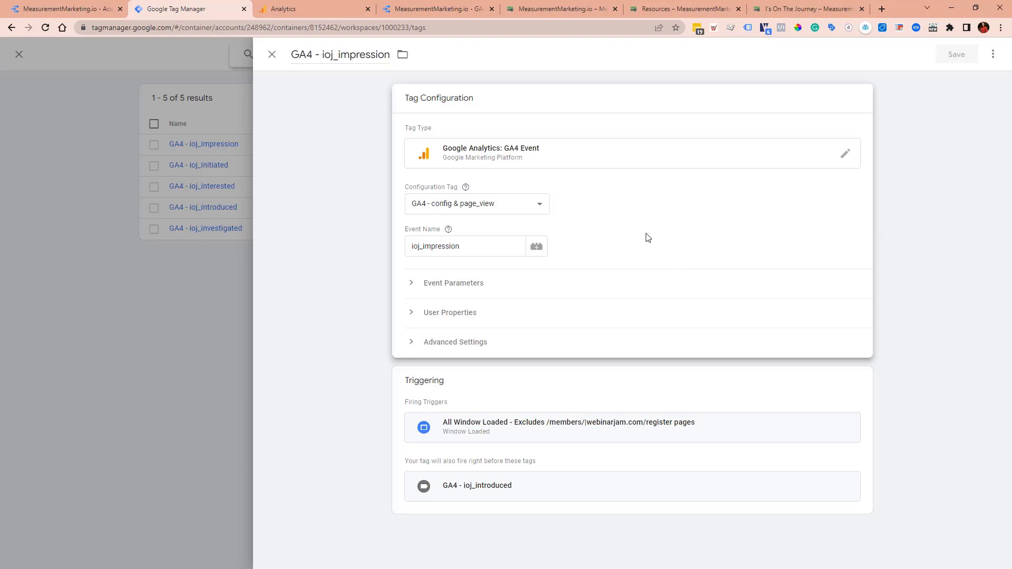
Change the tag's event name to i1_impression.
left_click(505, 254)
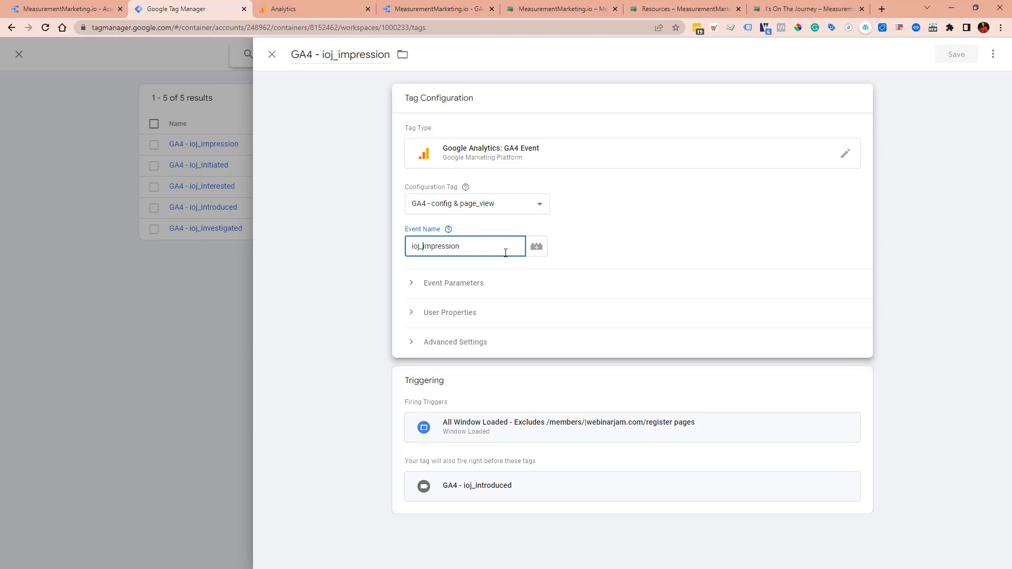
type("i1_")
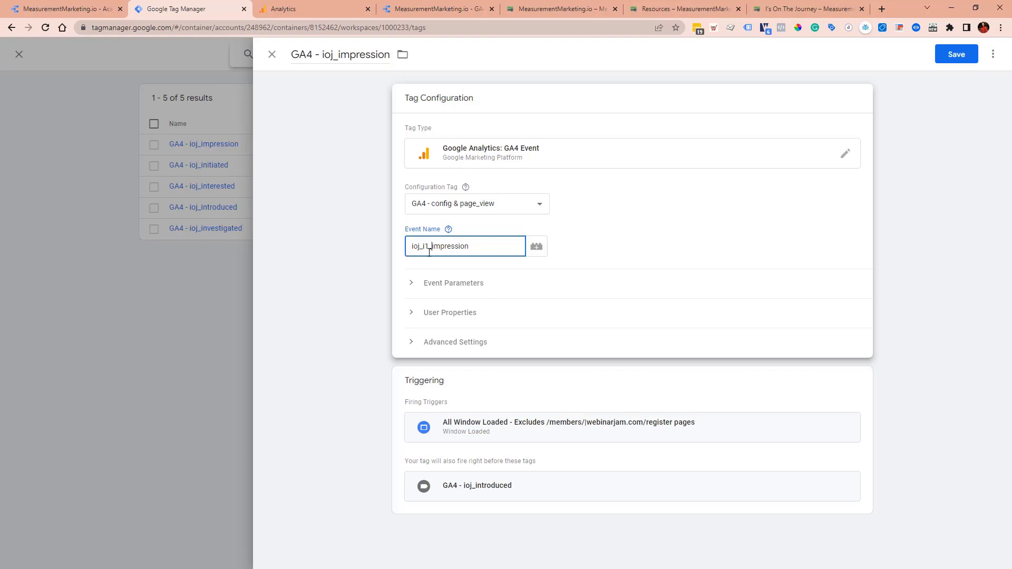
key("BackSpace")
key("BackSpace")
key("BackSpace")
key("BackSpace")
left_click(448, 230)
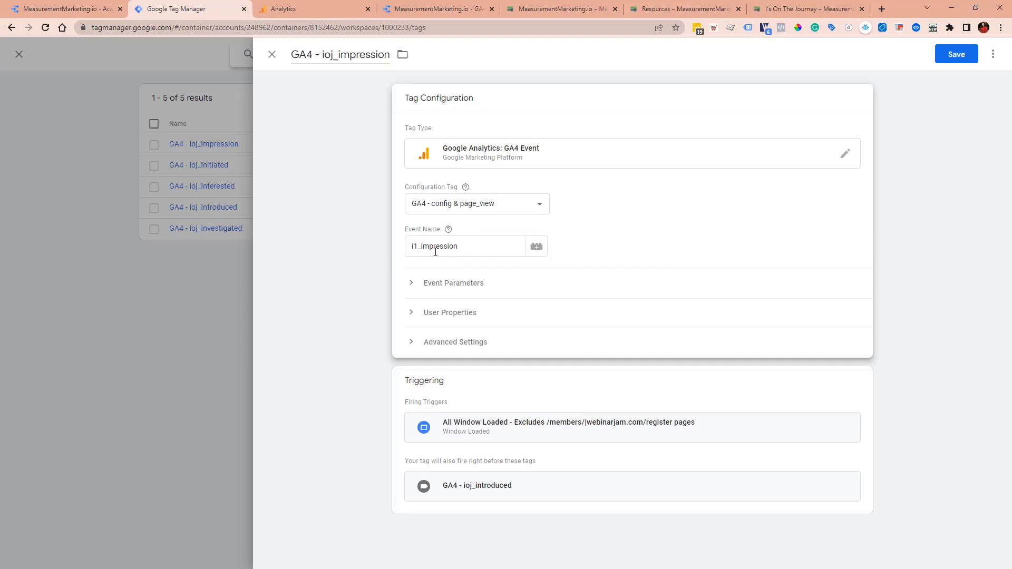
Set the event name back to ioj_impression and close the tag without saving.
left_click_drag(417, 248, 413, 246)
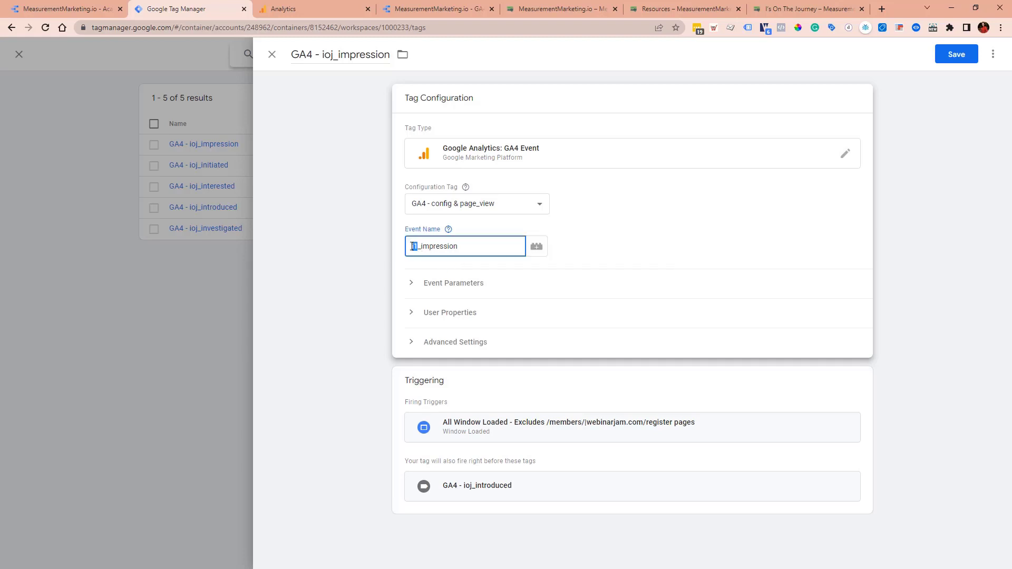
type("ioj")
left_click(375, 261)
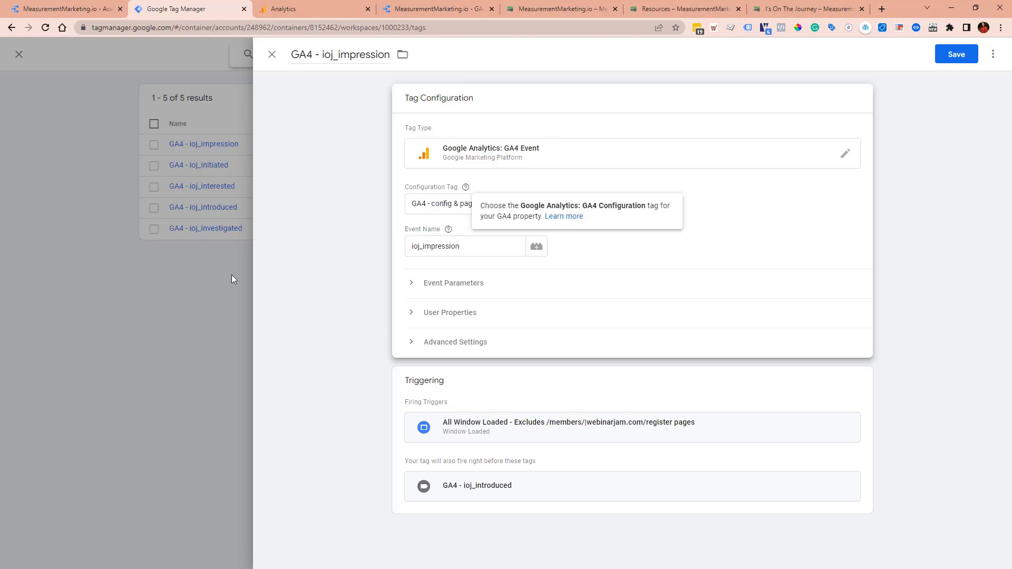
left_click(214, 286)
left_click(625, 171)
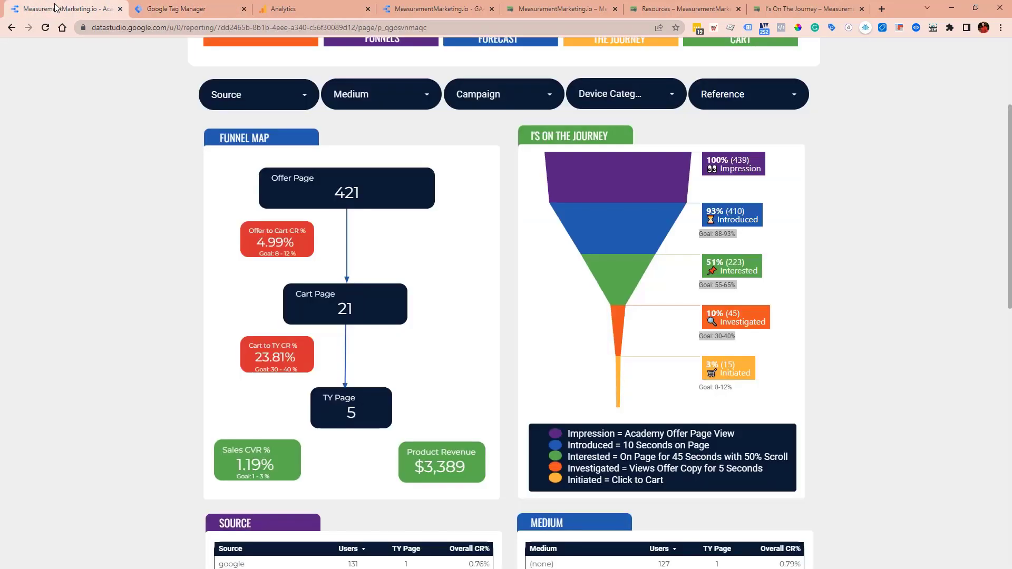
Check the journey funnel in the Data Studio report, and examine the GA4 - ioj_initiated tag's configuration and trigger in Tag Manager.
left_click(58, 9)
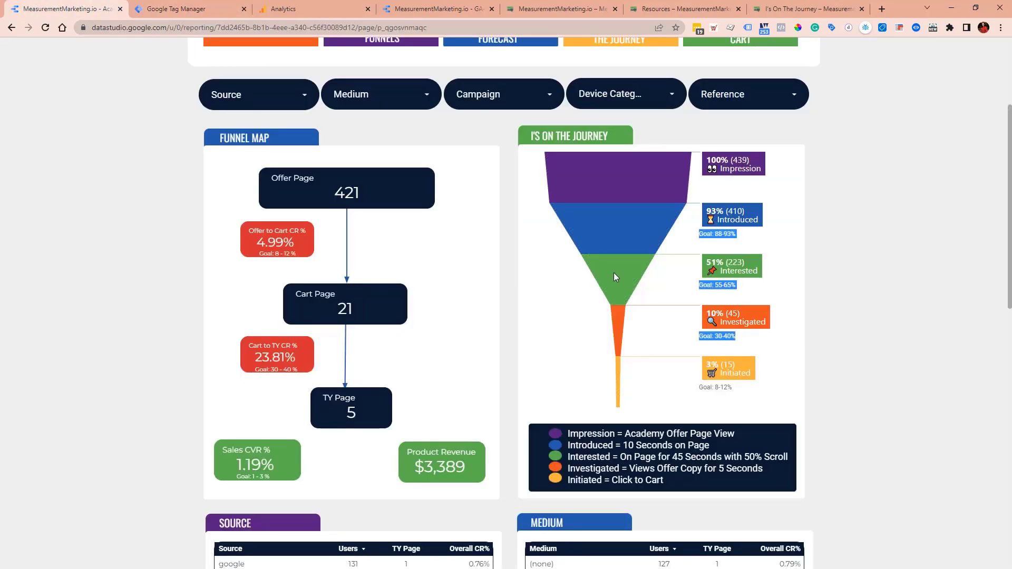
left_click(188, 9)
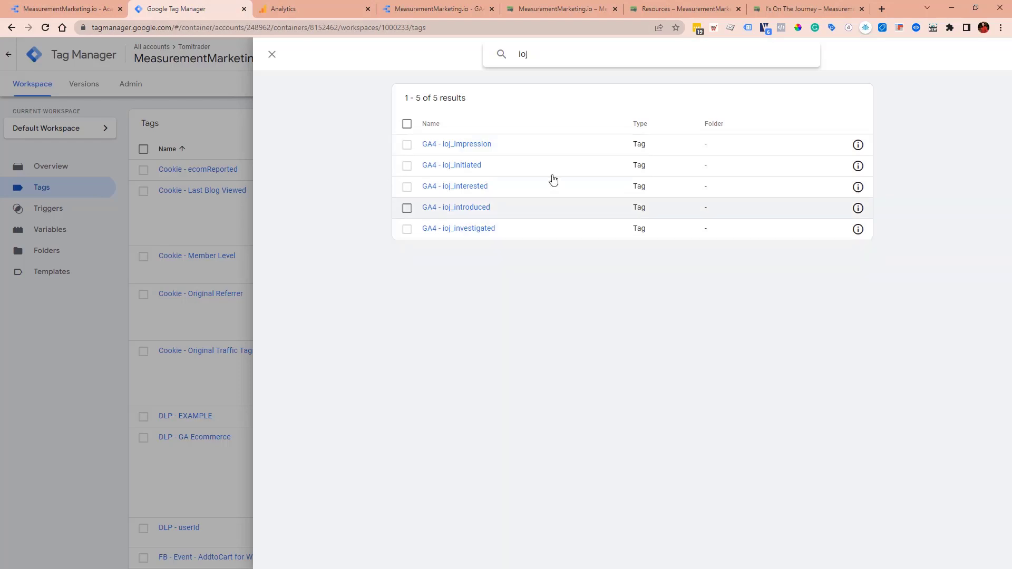
left_click(456, 165)
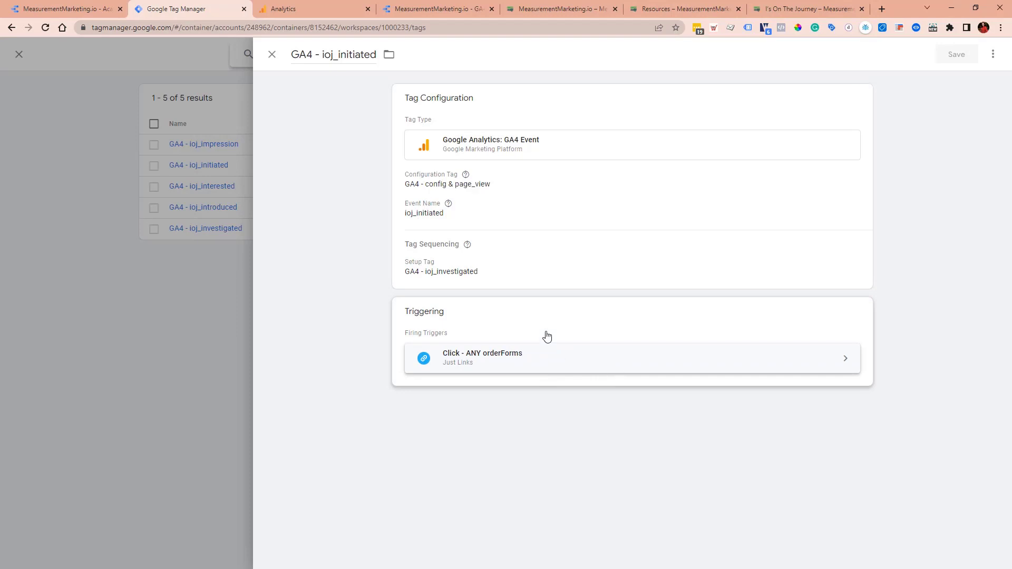
left_click(207, 340)
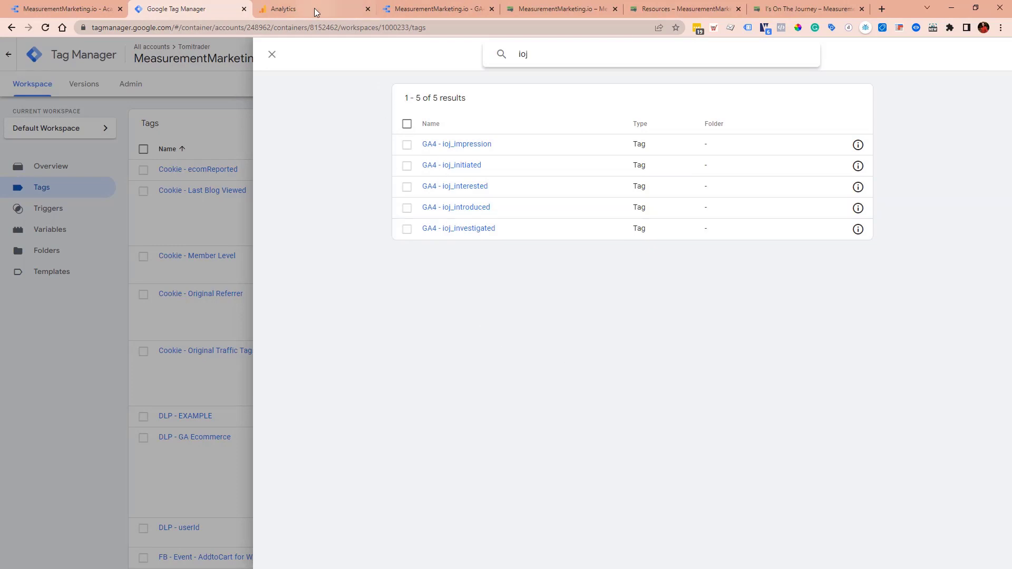
Switch to Google Analytics, review which ioj events are marked as conversions, and open the Reports snapshot.
left_click(297, 5)
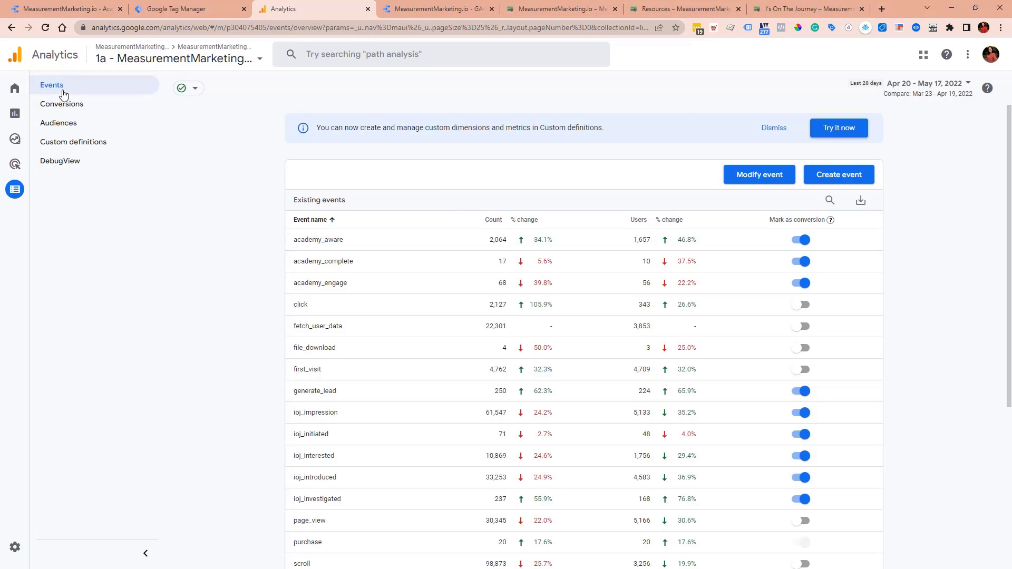
scroll(857, 314, "down", 2)
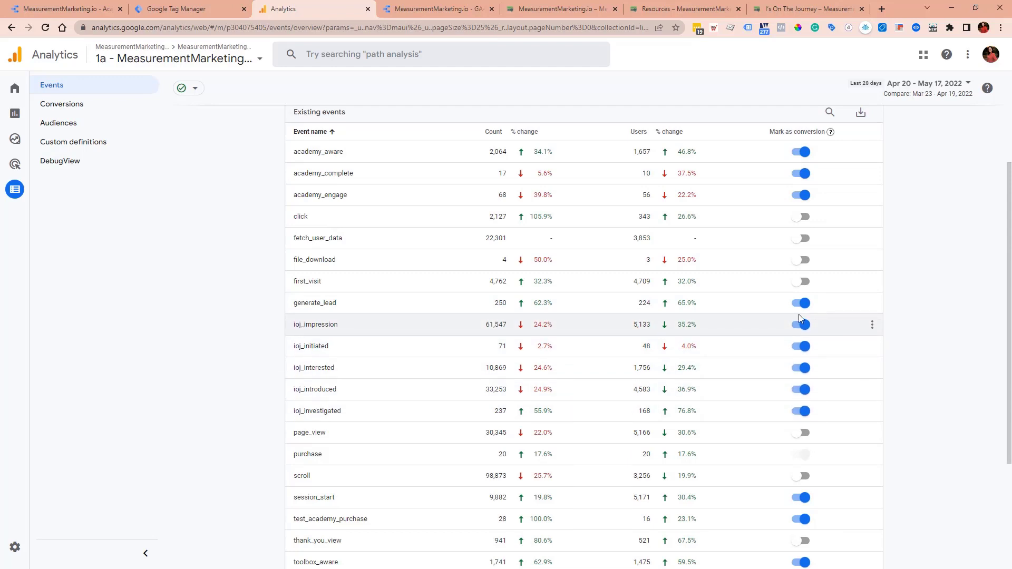
mouse_move(11, 104)
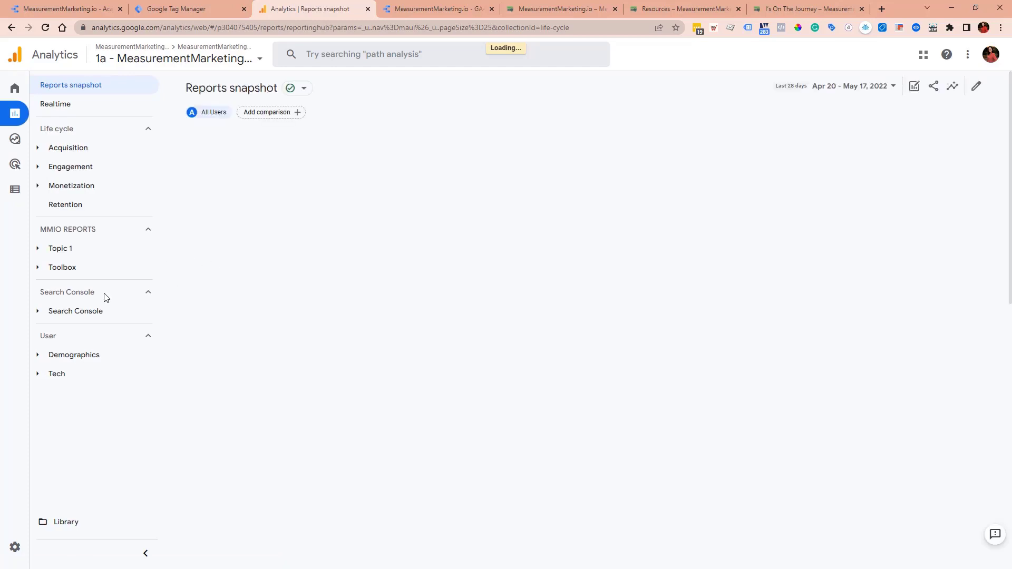
Open the Engagement Events report and check the conversion option for the ioj_interested event without changing it.
left_click(41, 169)
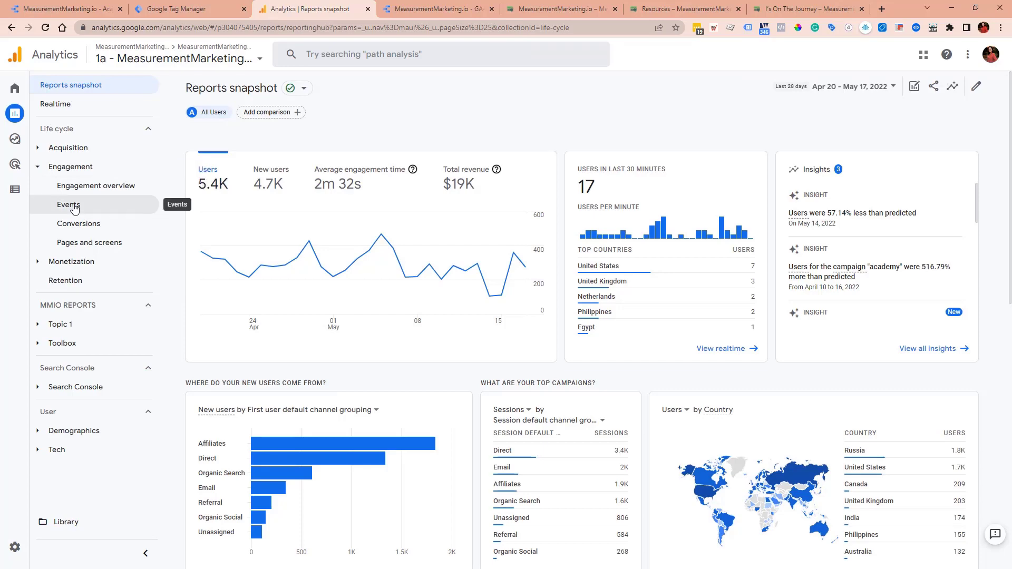
left_click(69, 205)
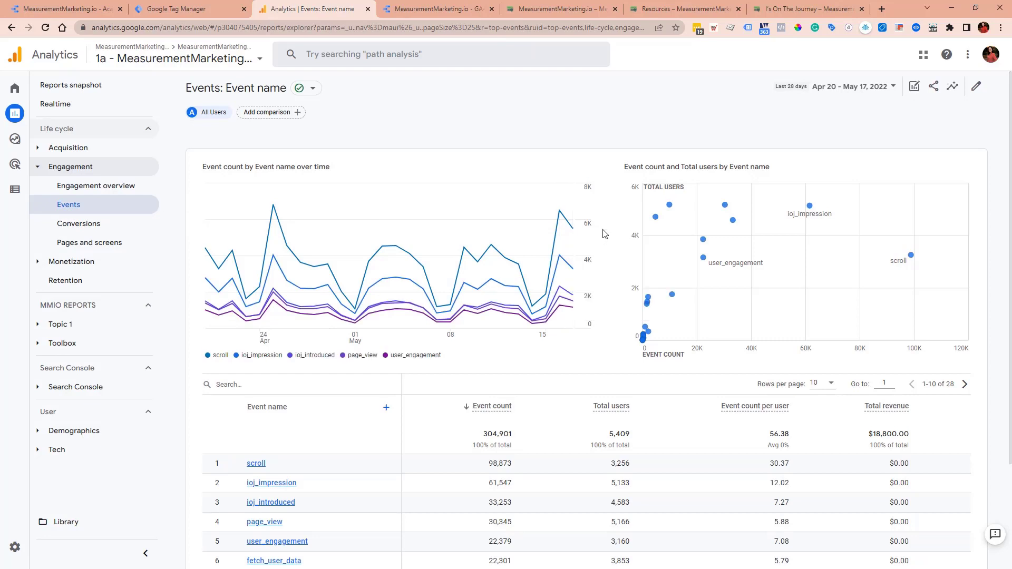
scroll(420, 396, "down", 3)
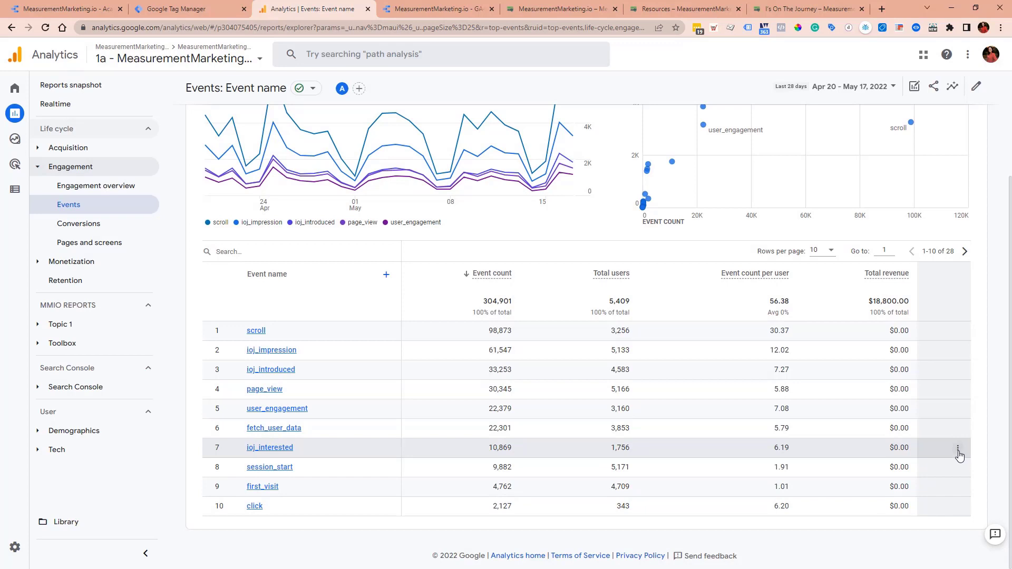
left_click(959, 451)
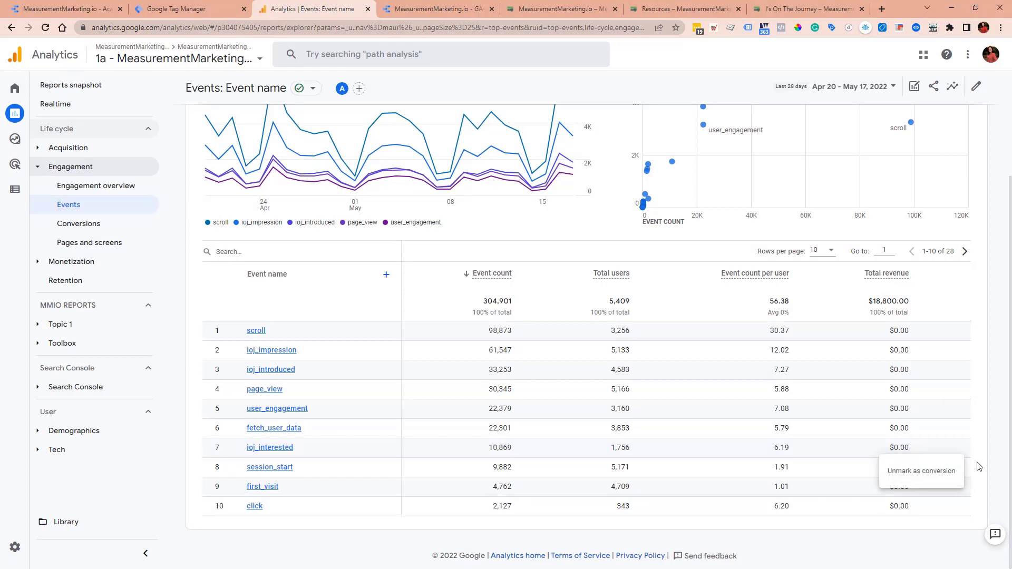
left_click(980, 454)
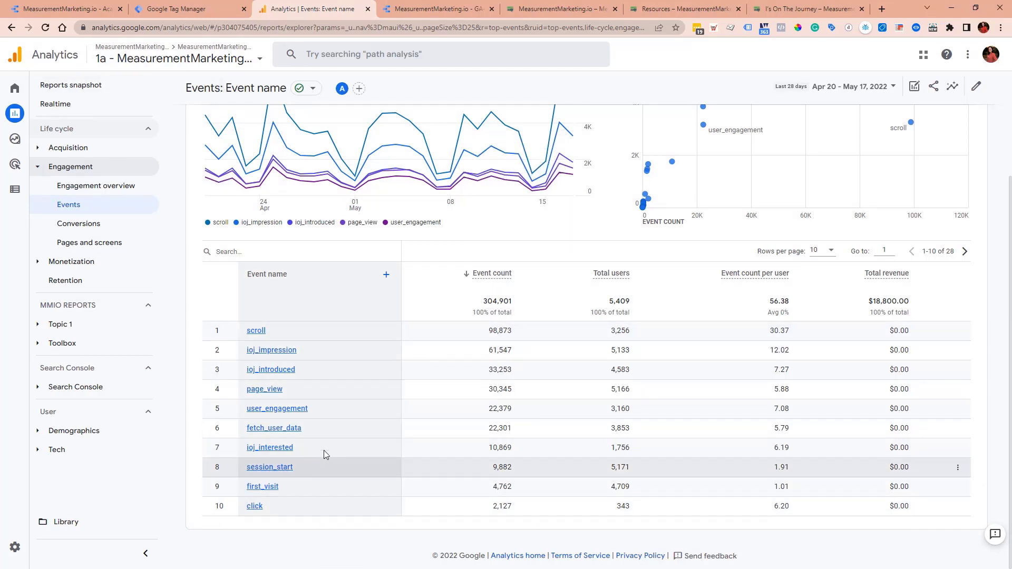
Revisit the I's on the Journey funnel in Data Studio and the Tag Manager setup, and return to Google Analytics.
left_click(68, 8)
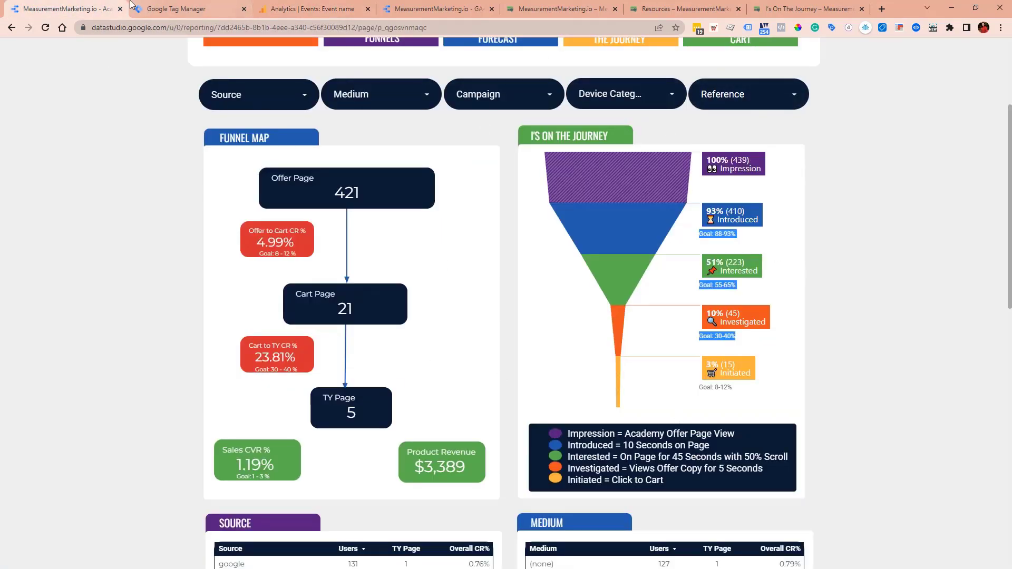
left_click(177, 6)
left_click(274, 8)
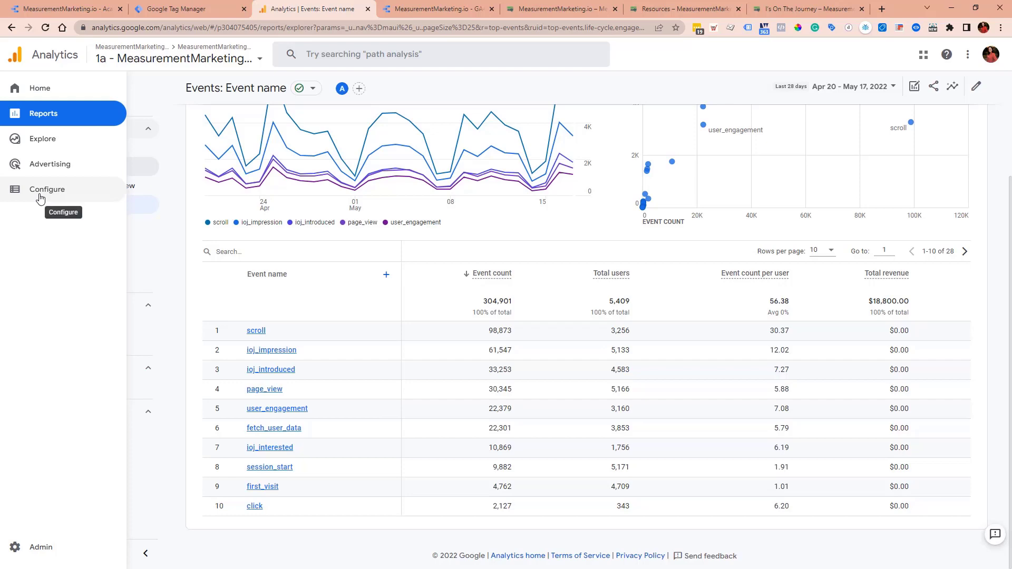
Open the Configure section and review which existing events have Mark as conversion enabled.
left_click(40, 194)
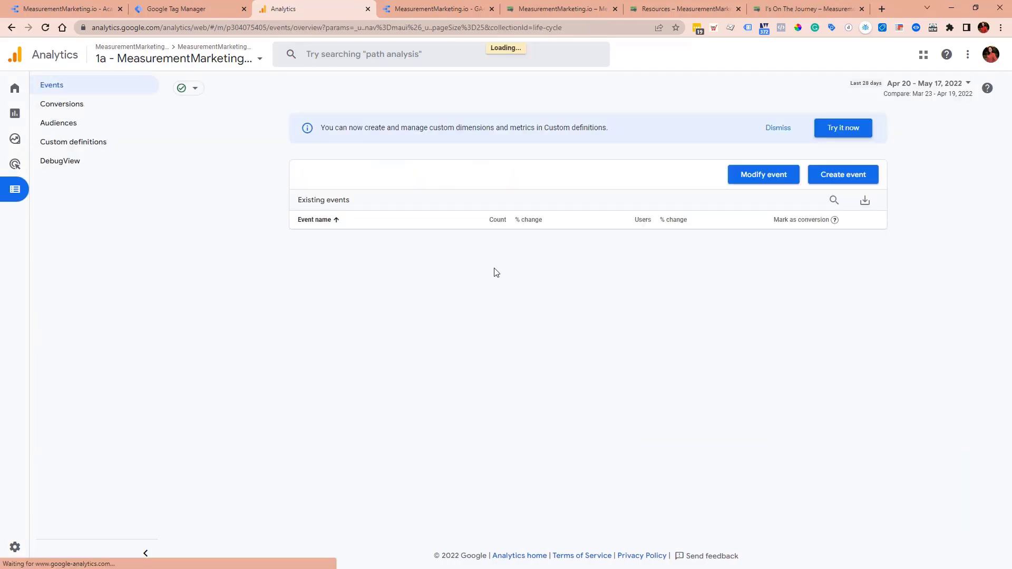
scroll(649, 373, "down", 3)
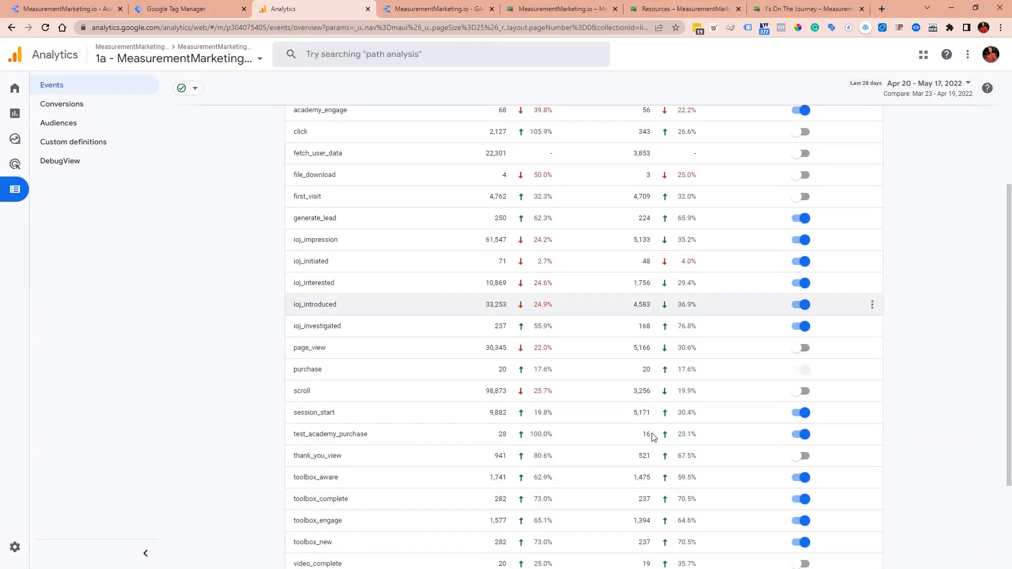
scroll(185, 416, "up", 2)
scroll(185, 416, "down", 5)
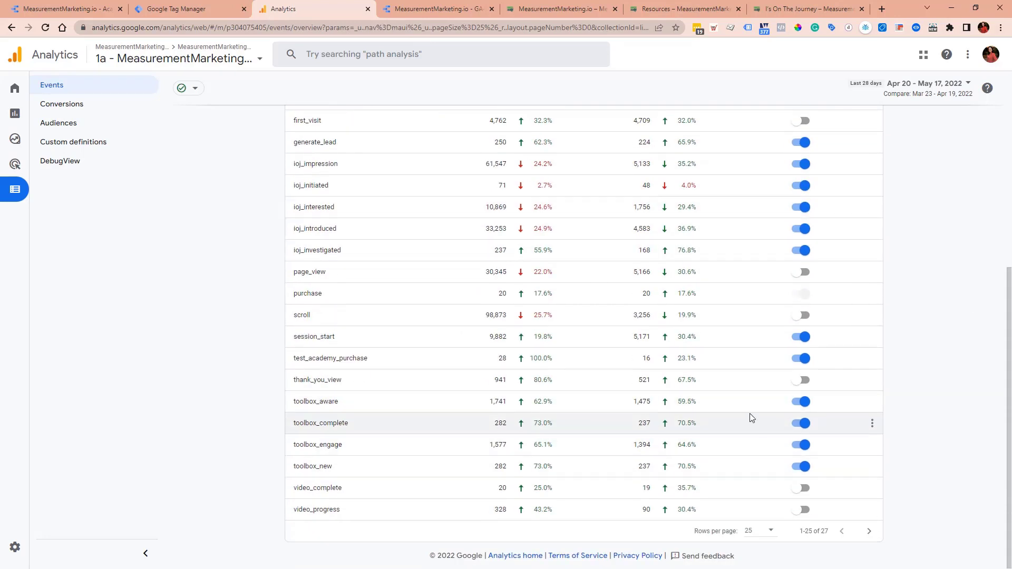
scroll(533, 350, "up", 5)
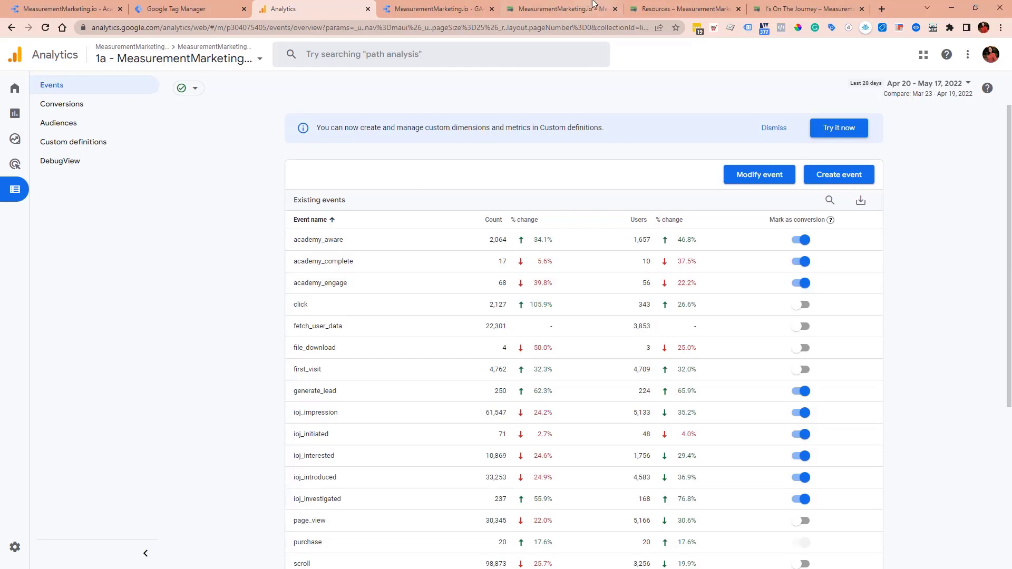
Switch to the GA4 Practice report in Data Studio, open it for editing, and go to the hidden "How we put it together" page.
left_click(439, 8)
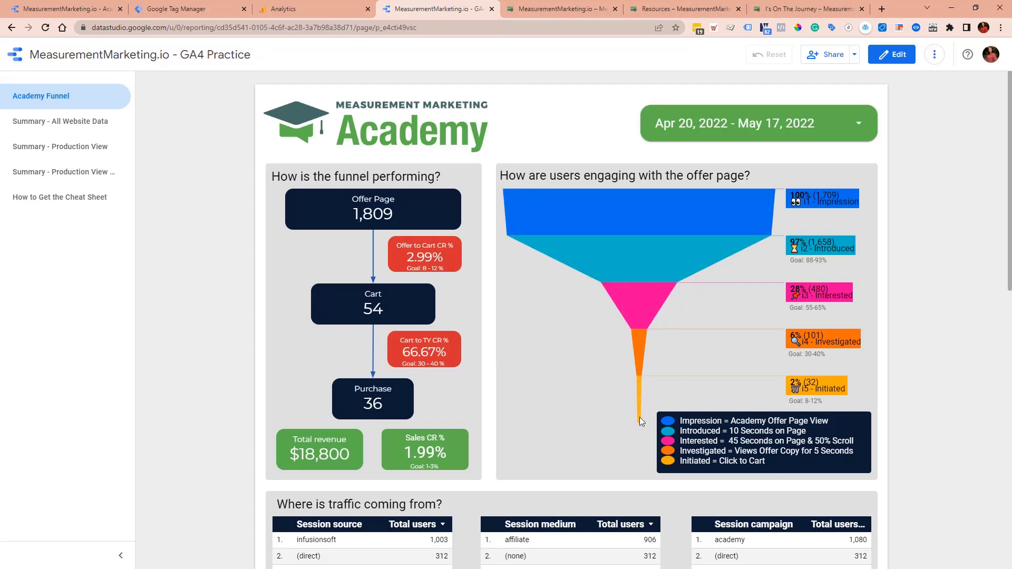
left_click(898, 64)
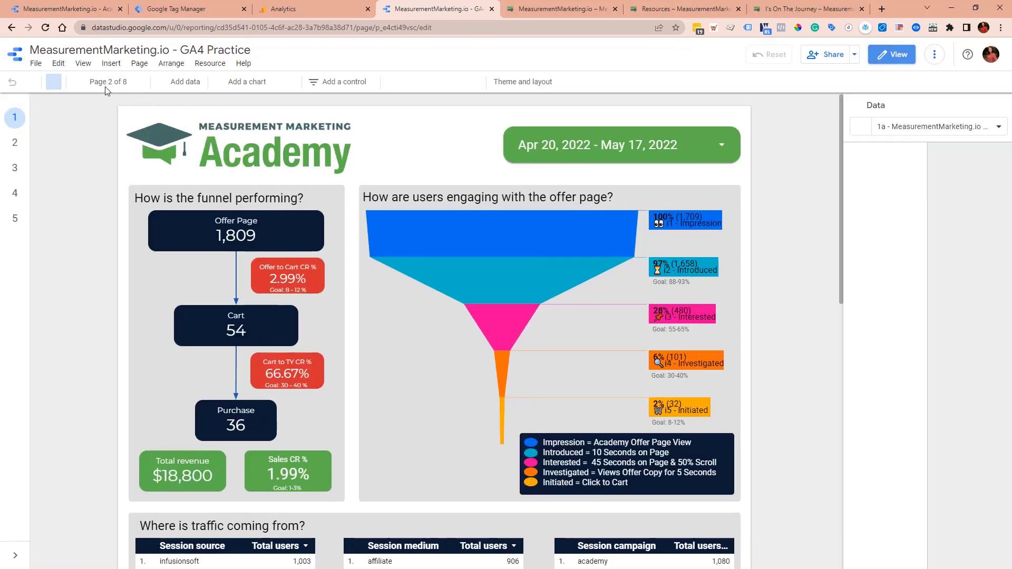
left_click(104, 86)
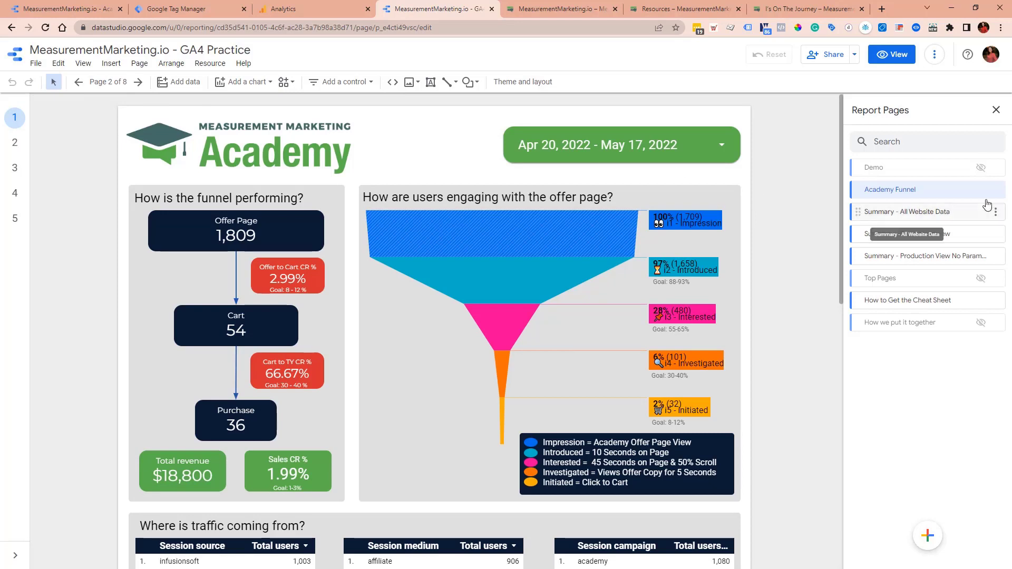
left_click(896, 323)
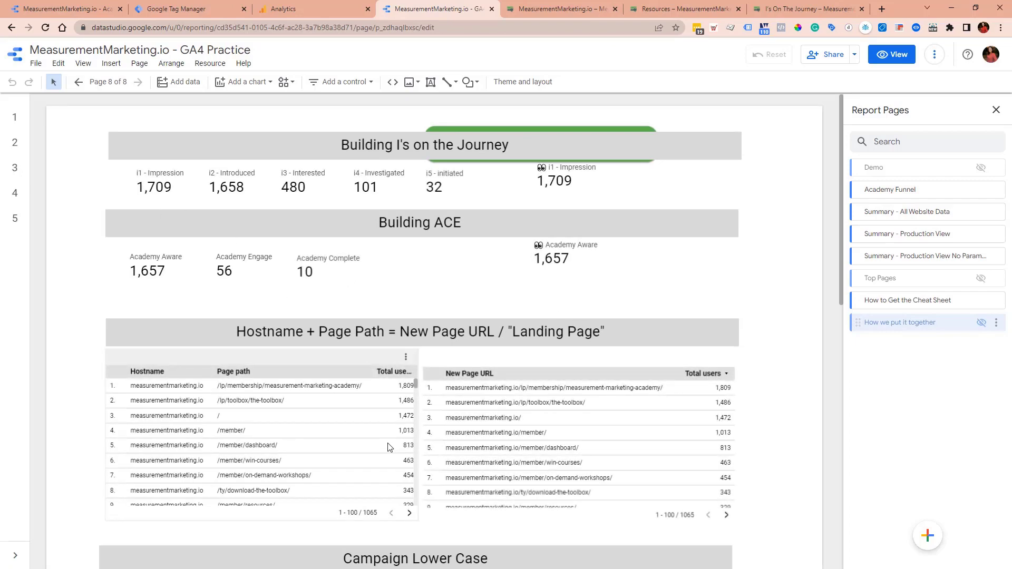
scroll(292, 352, "down", 3)
scroll(294, 403, "up", 3)
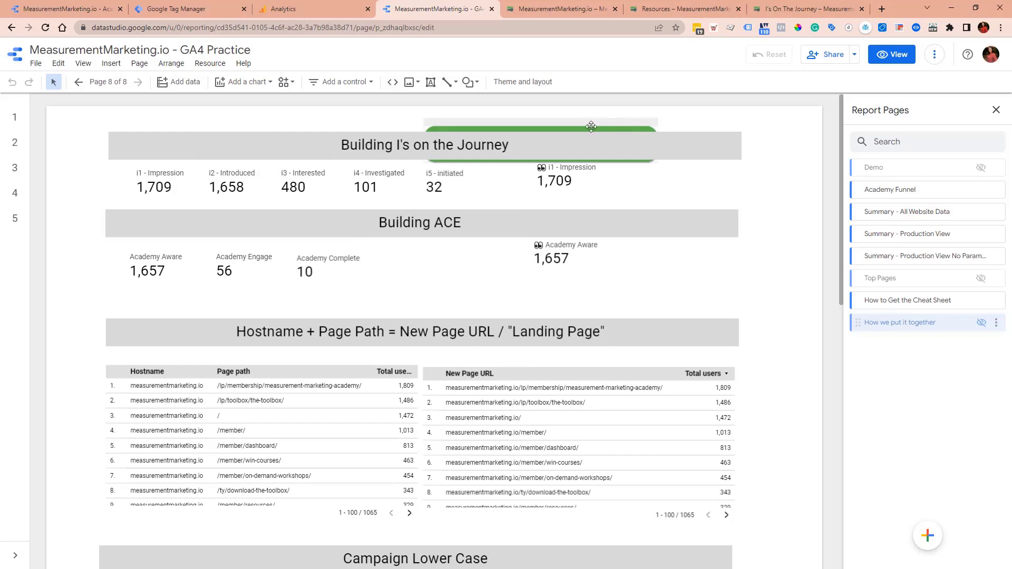
Move the date range control to the page's upper-right corner and inspect the five I's on the Journey scorecards.
left_click_drag(591, 126, 757, 113)
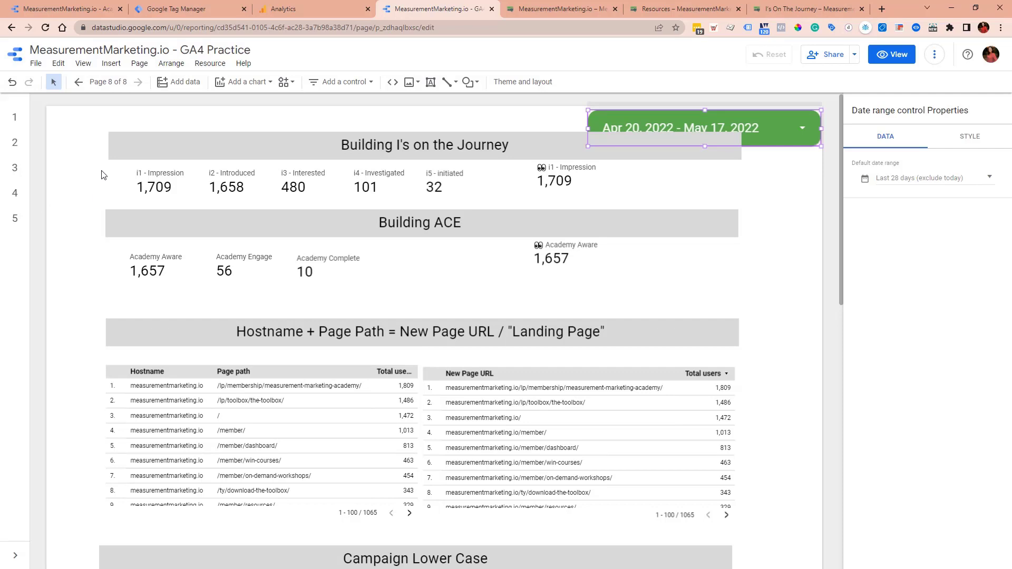
left_click(133, 184)
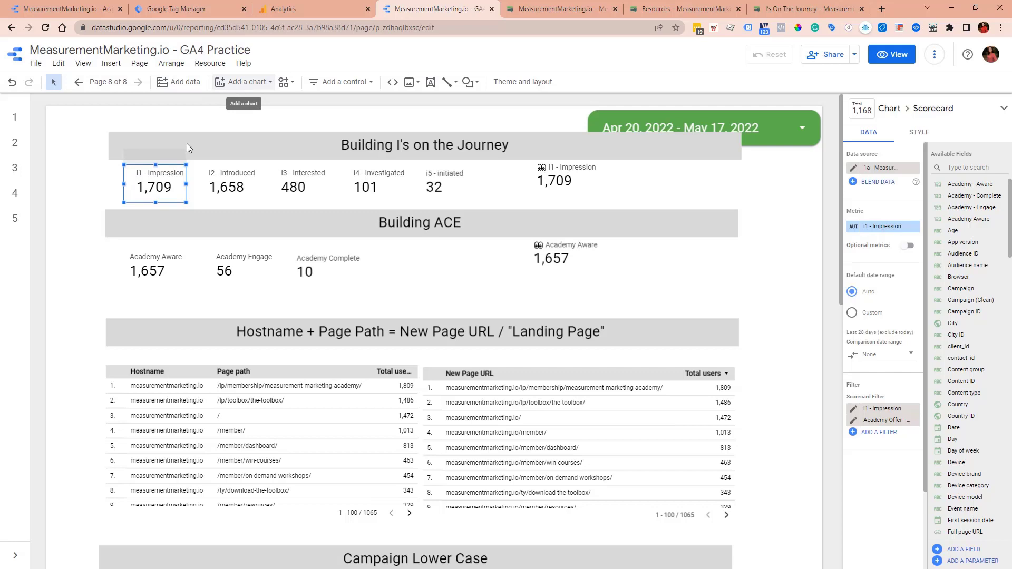
left_click_drag(78, 184, 488, 189)
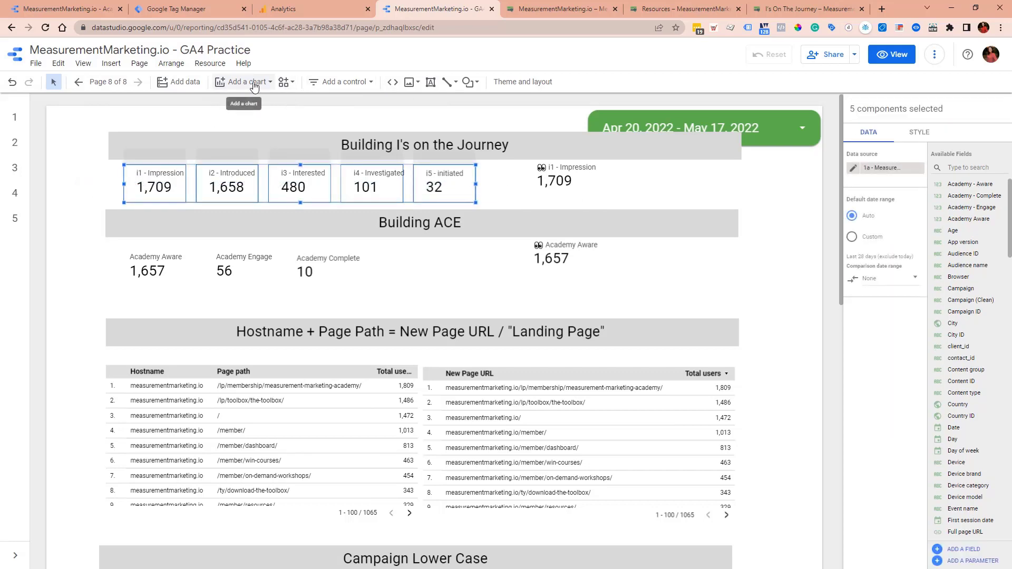
left_click(335, 236)
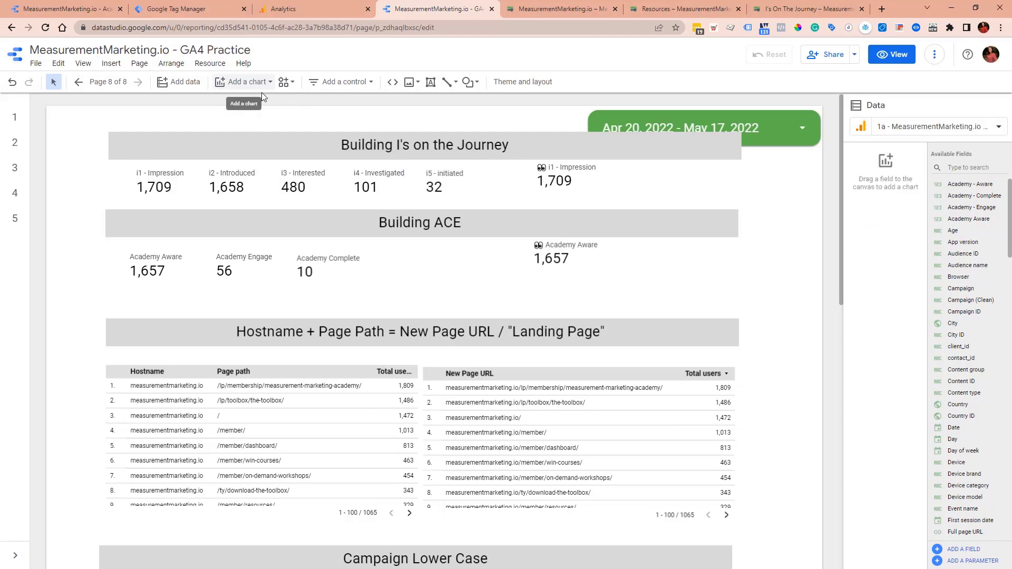
Add a new scorecard at the page's edge, beside the i1 - Impression scorecard.
left_click(244, 82)
left_click(232, 146)
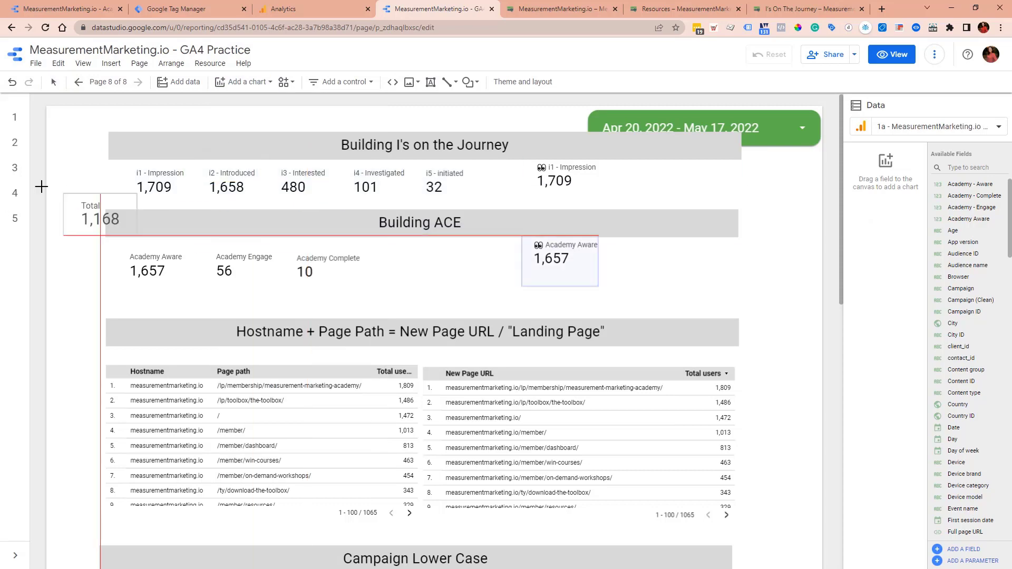
left_click(45, 166)
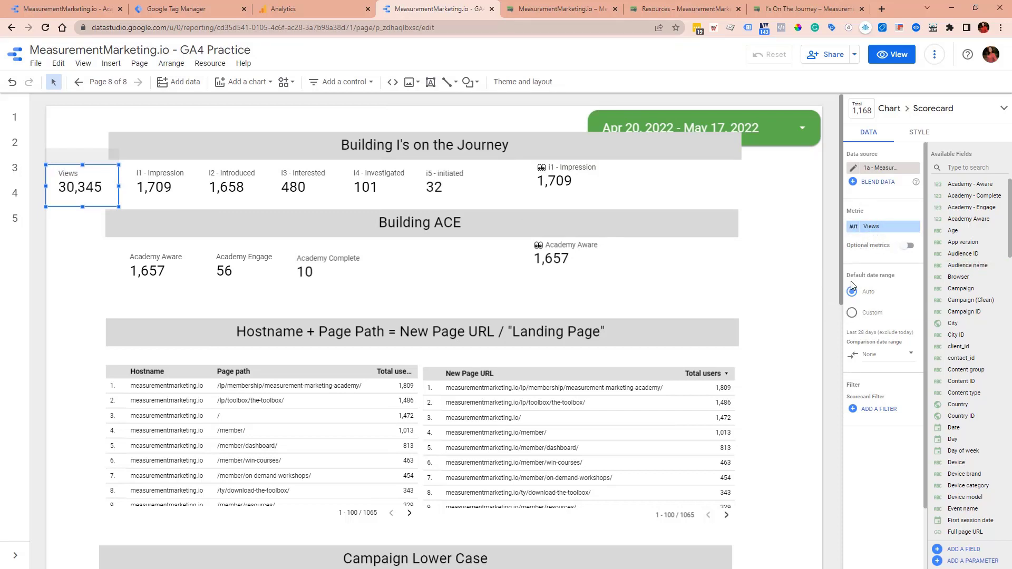
Replace the new scorecard's metric with Total users.
left_click(854, 235)
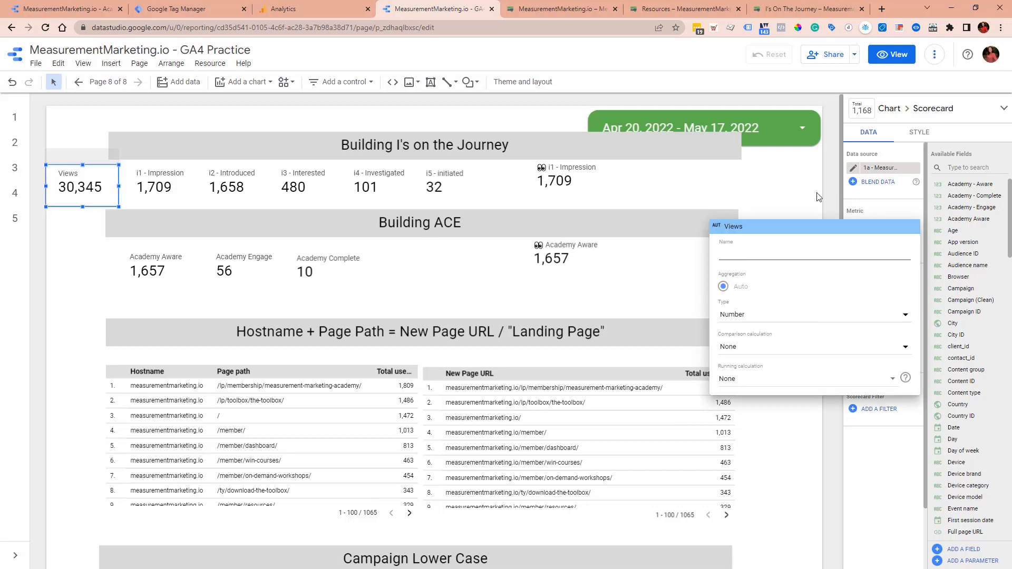
left_click(868, 226)
left_click(875, 232)
type("users")
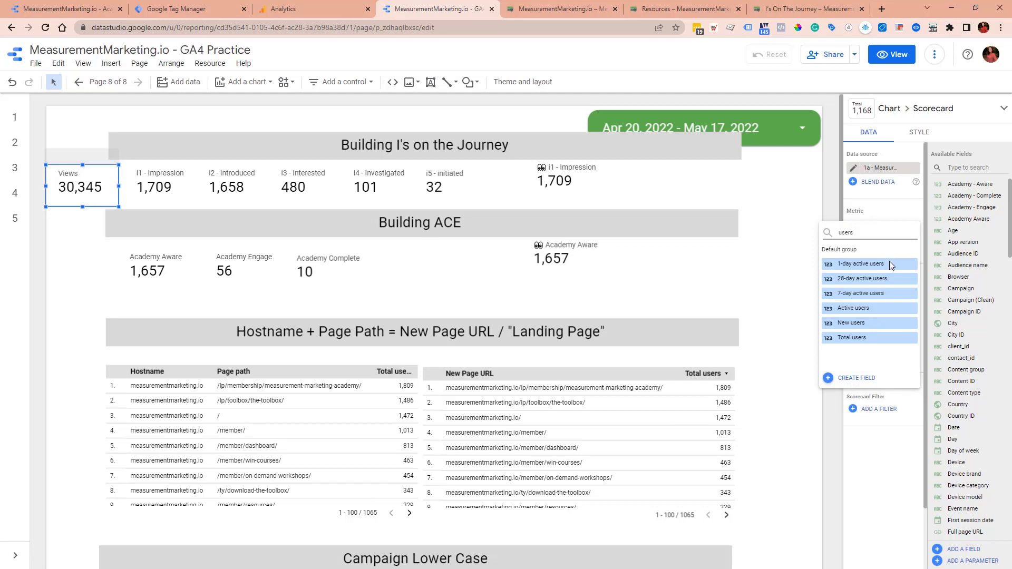
left_click(854, 339)
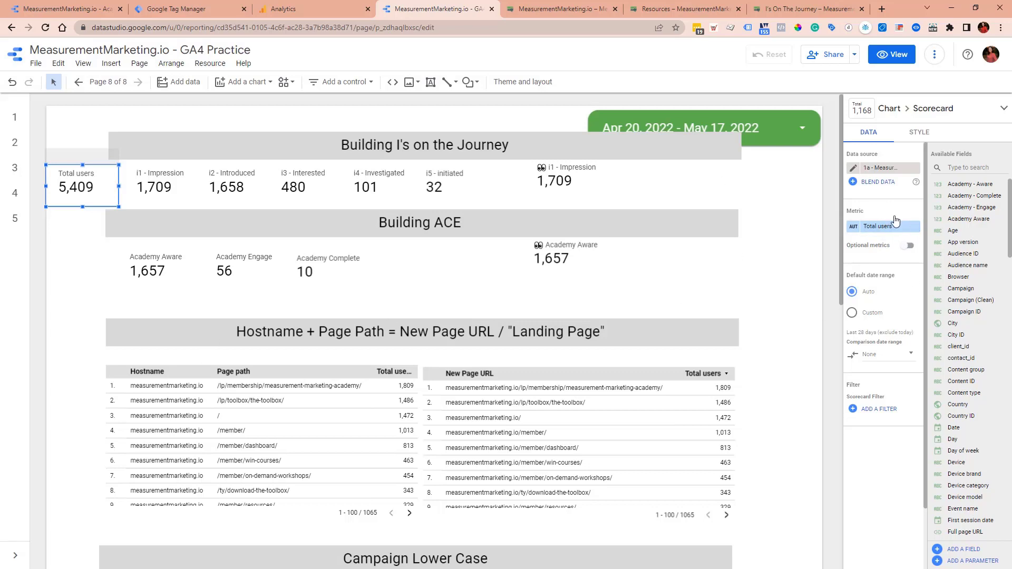
Check the events list in Google Analytics and create a scorecard filter in Data Studio that includes Event name containing ioj_impression.
left_click(357, 15)
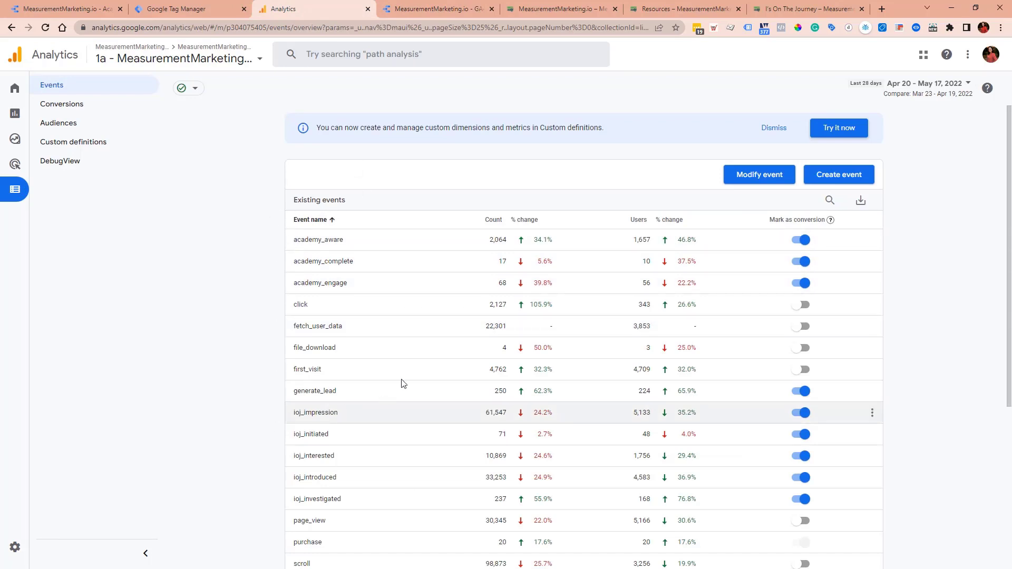
left_click(442, 8)
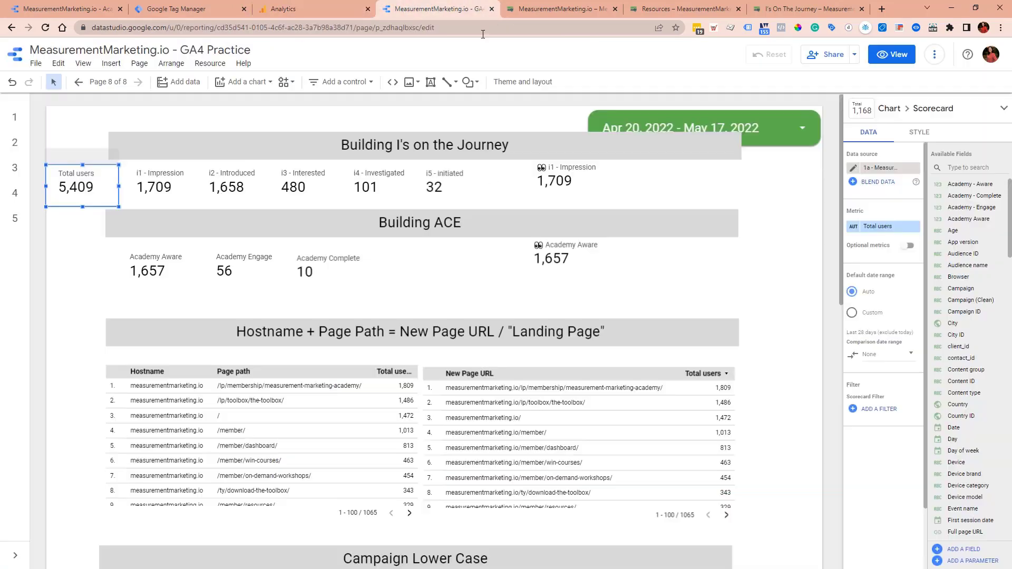
left_click(898, 416)
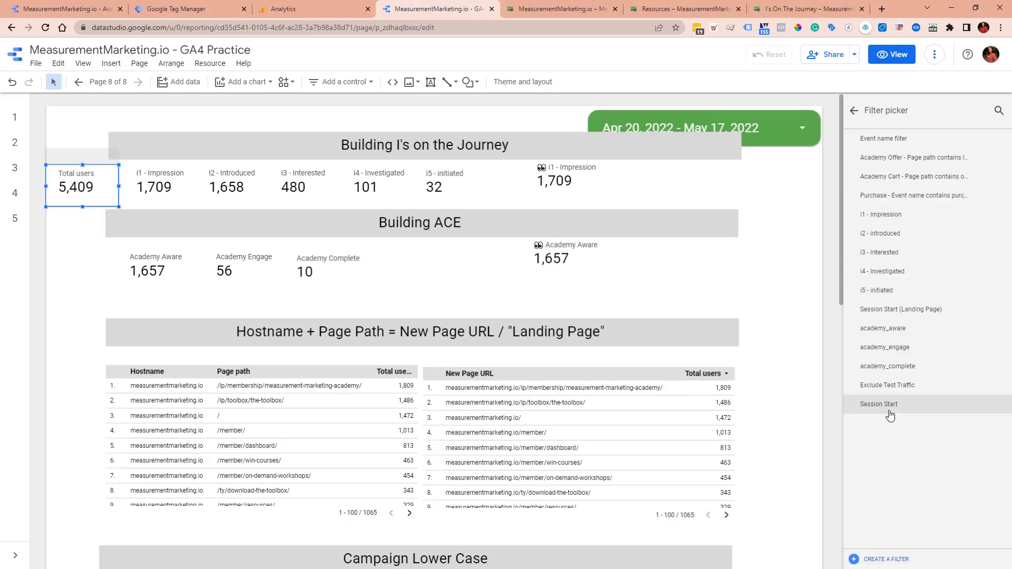
left_click(898, 558)
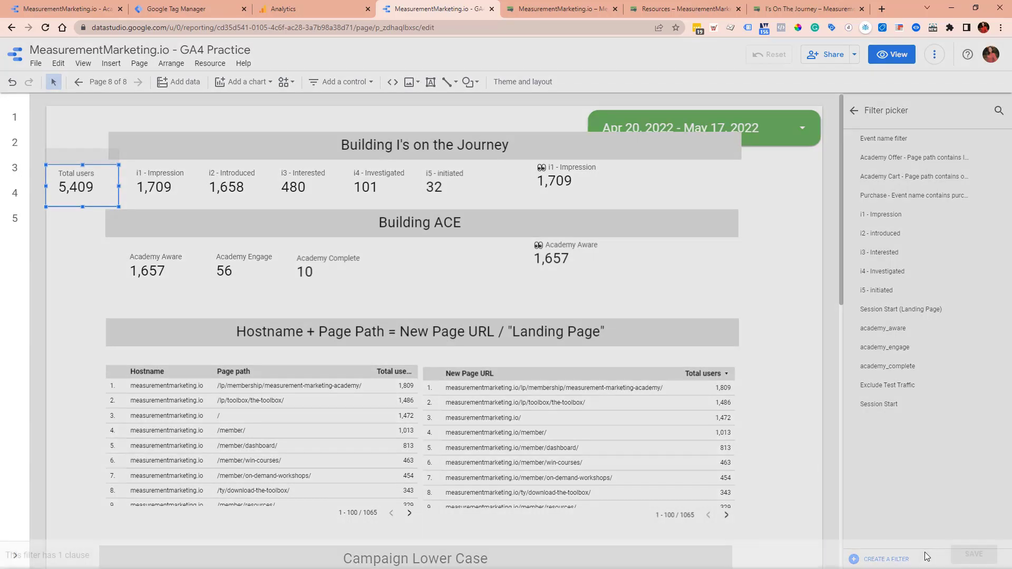
left_click(194, 373)
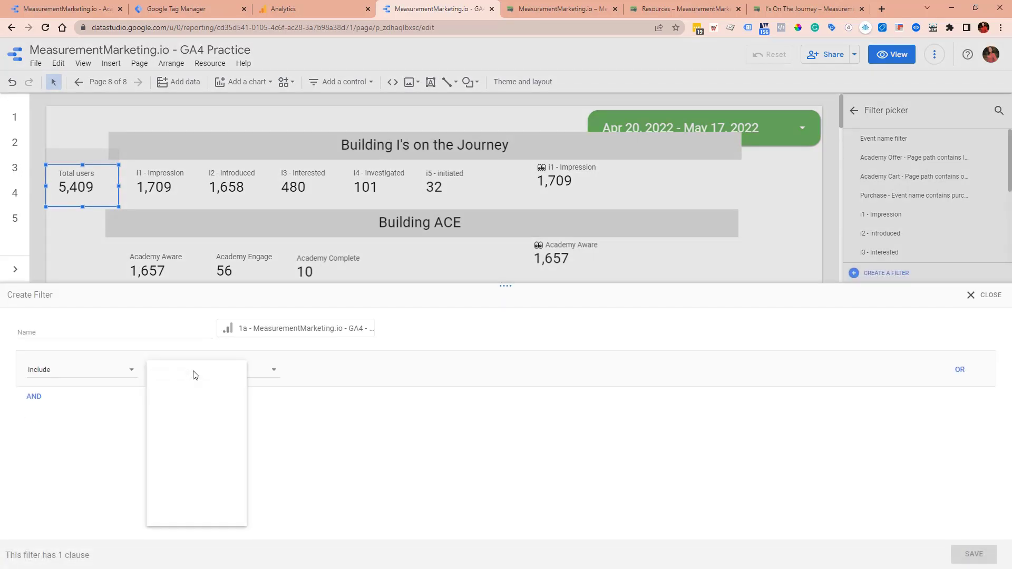
type("even")
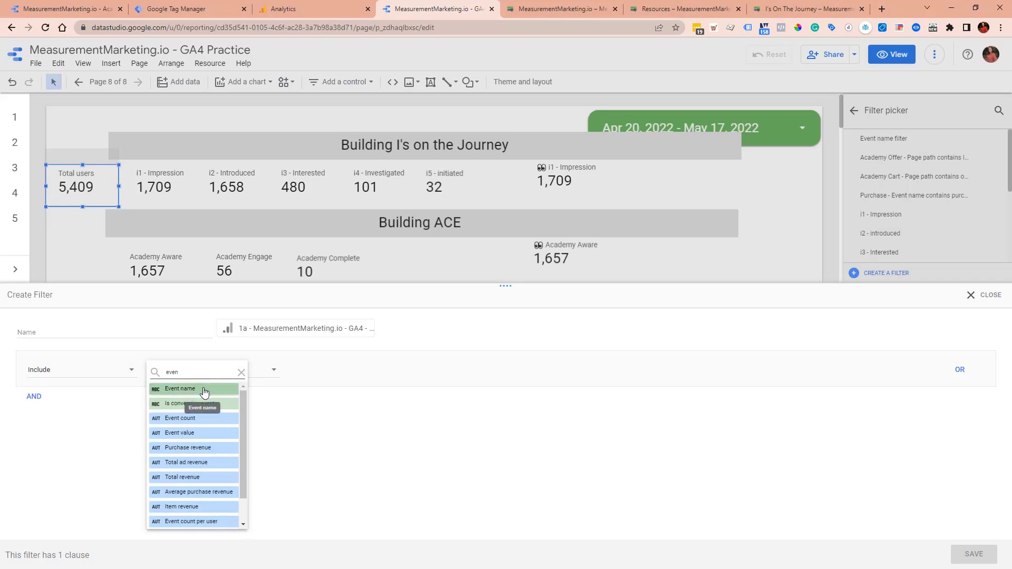
left_click(204, 389)
left_click(309, 370)
left_click(344, 394)
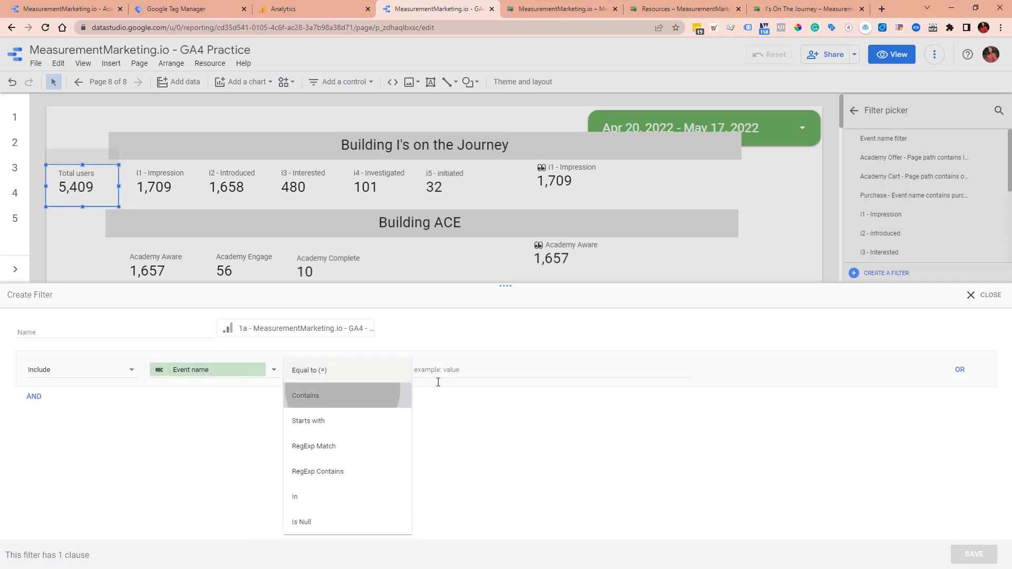
left_click(461, 371)
type("io")
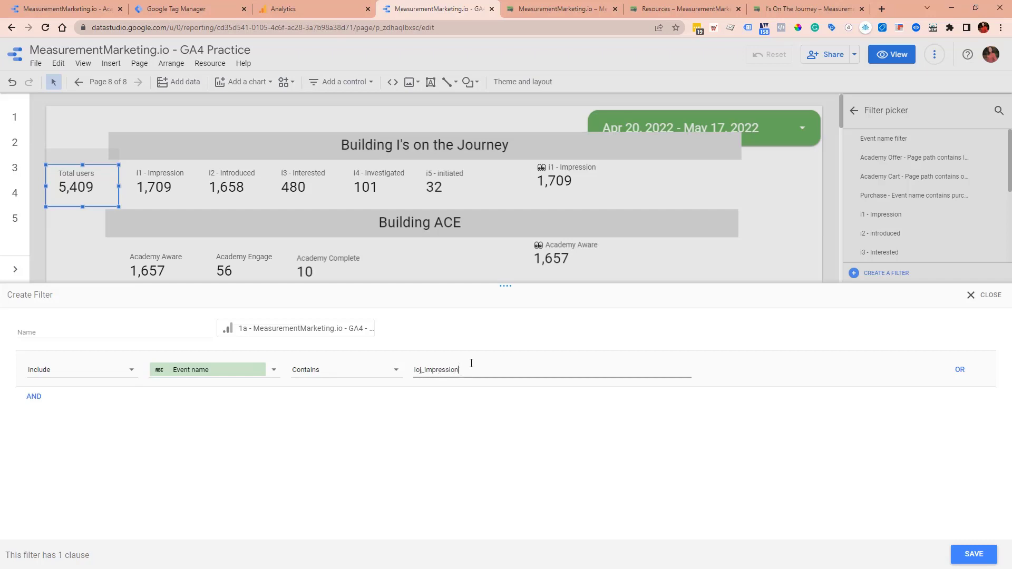
type("j_impression")
Recheck the event in Google Analytics, name the scorecard filter "Test - ioj_impression", and save it.
left_click(295, 2)
left_click(438, 9)
left_click(179, 332)
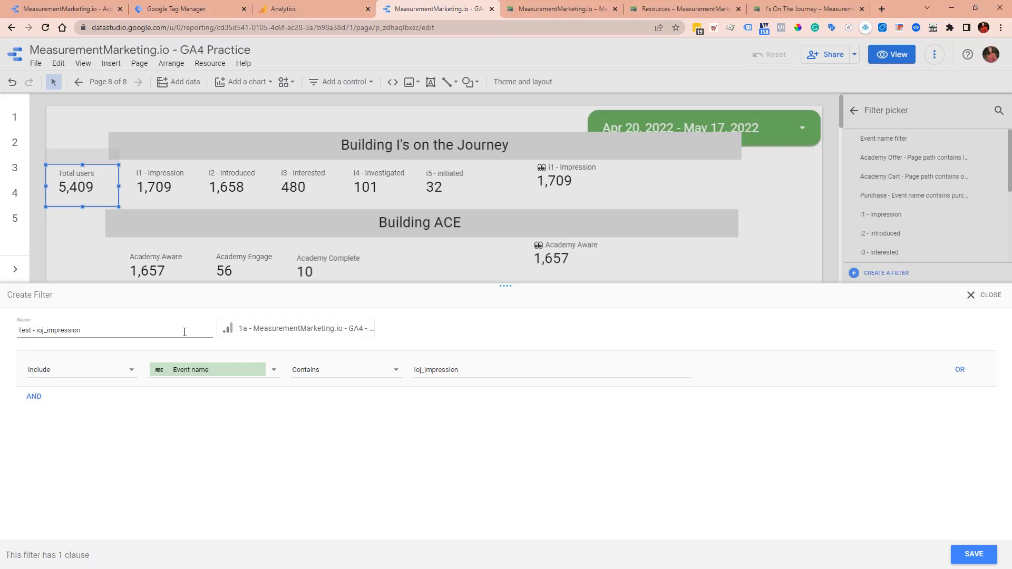
left_click(973, 554)
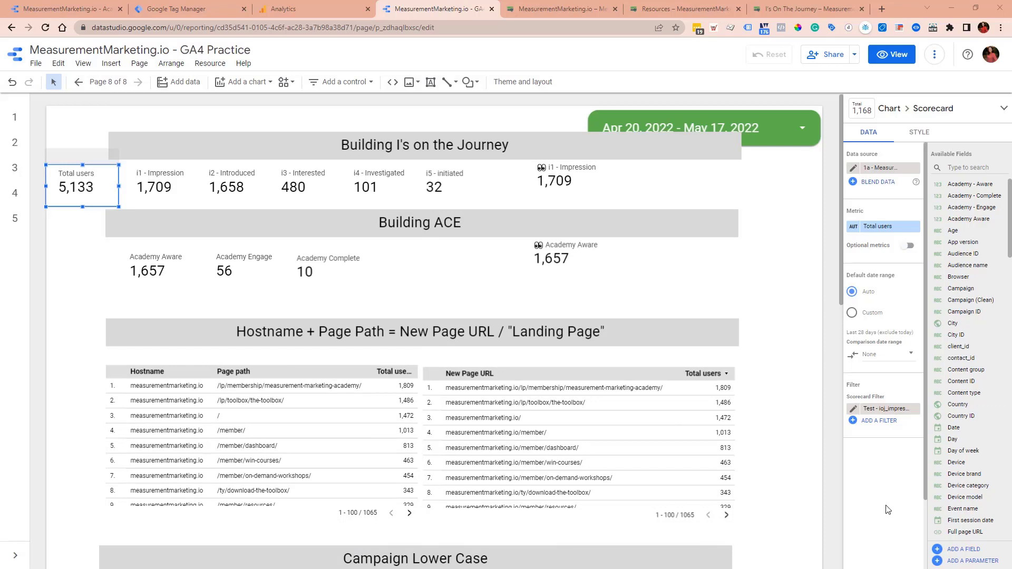
Add the existing Academy Offer filter to the scorecard, review its Page path contains lp/membership/measurement-marketing-academy/ condition, and save it.
left_click(855, 420)
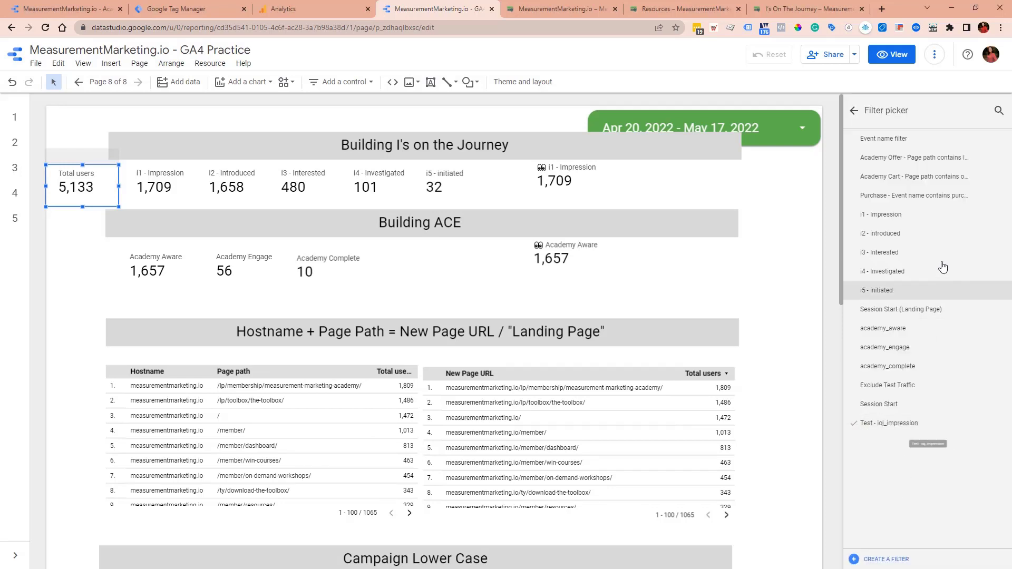
left_click(963, 164)
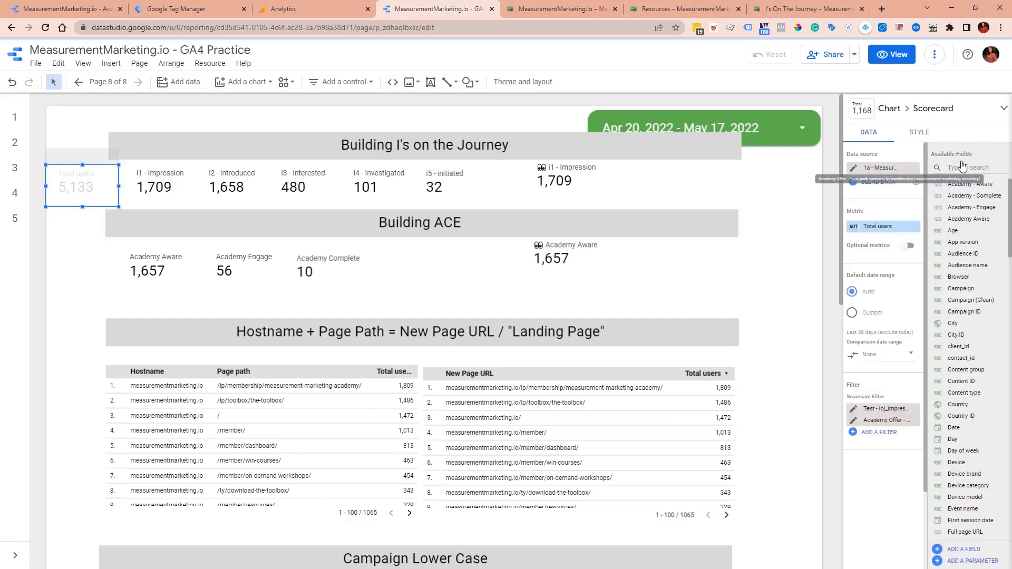
left_click(858, 422)
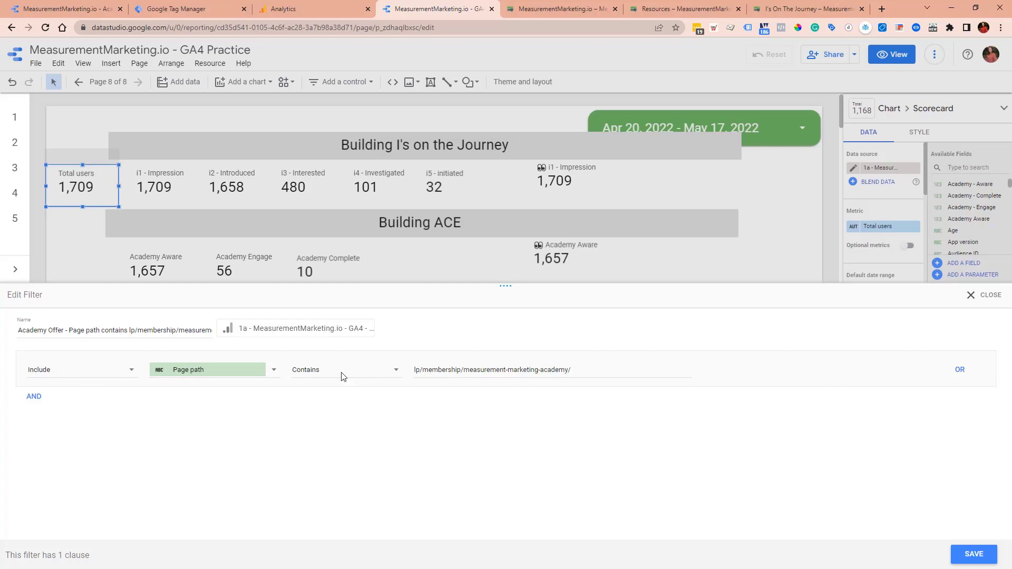
left_click_drag(589, 367, 414, 370)
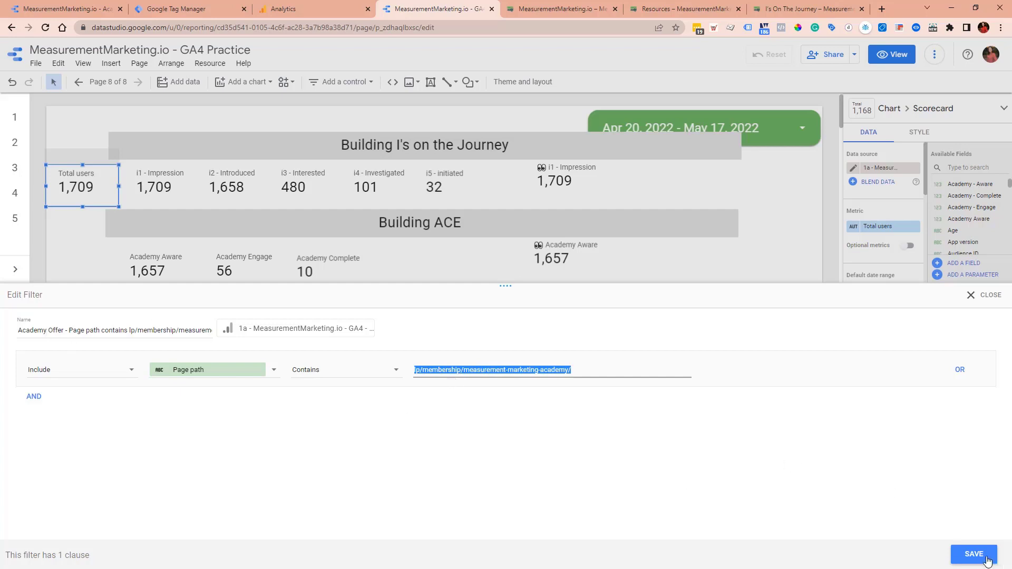
left_click(968, 562)
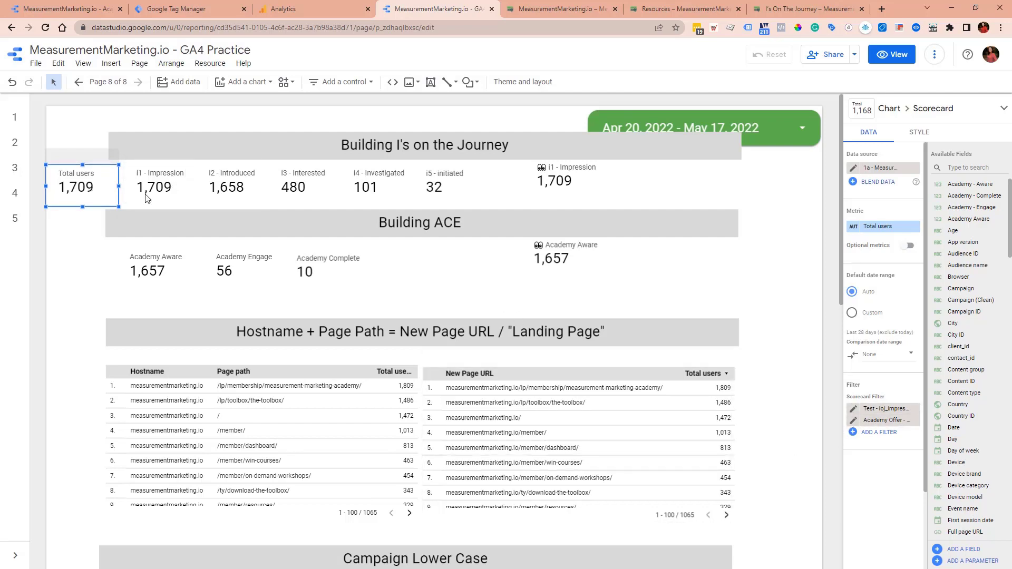
Rename the scorecard's Total users metric as "i1 - impression".
left_click(854, 226)
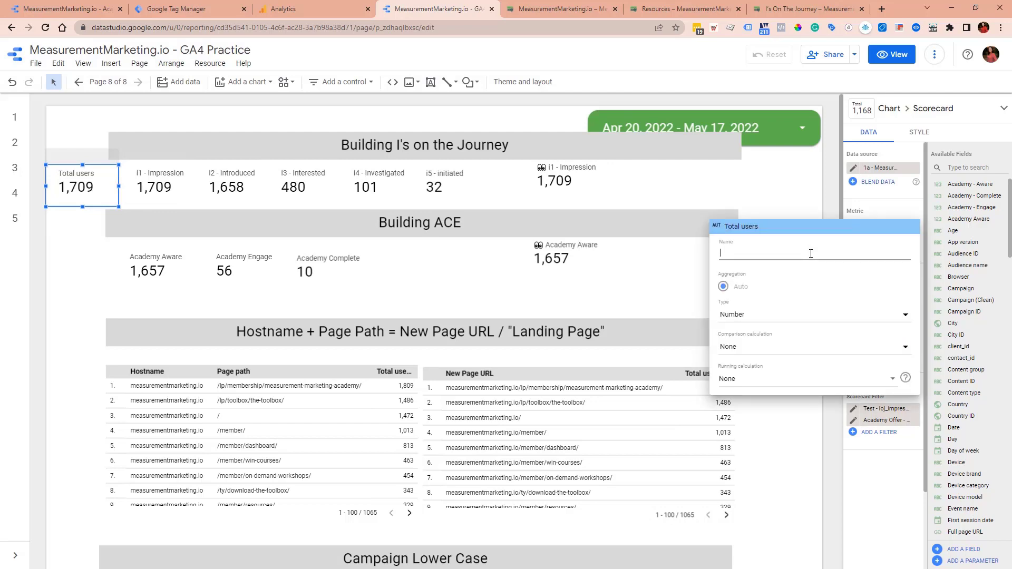
type("i1")
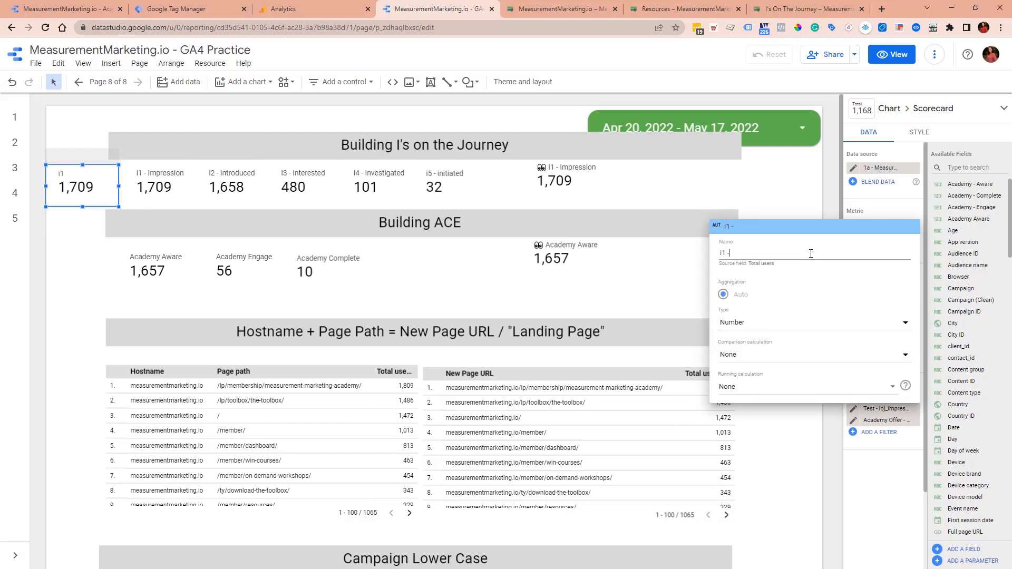
type(" - impression")
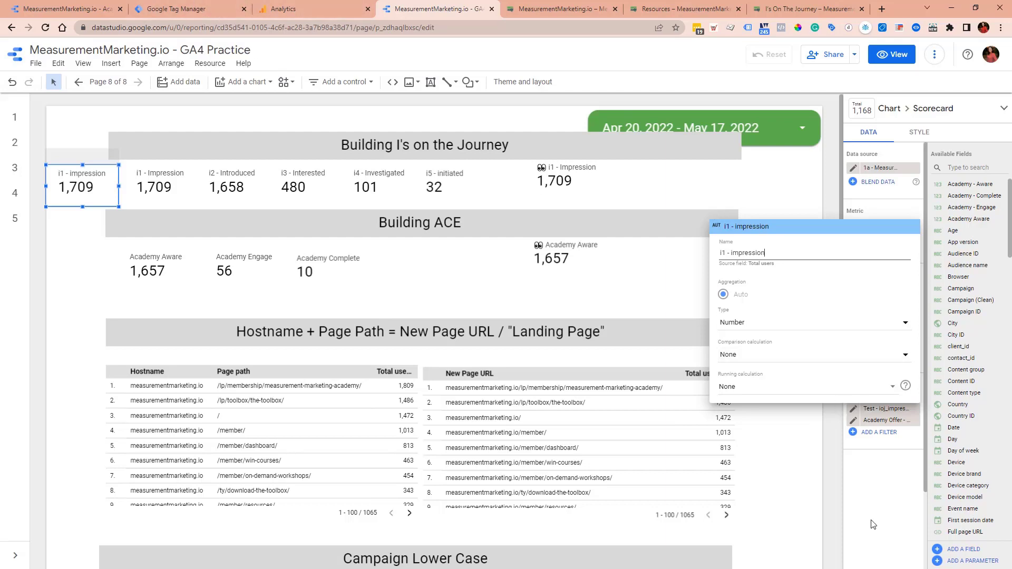
left_click(824, 451)
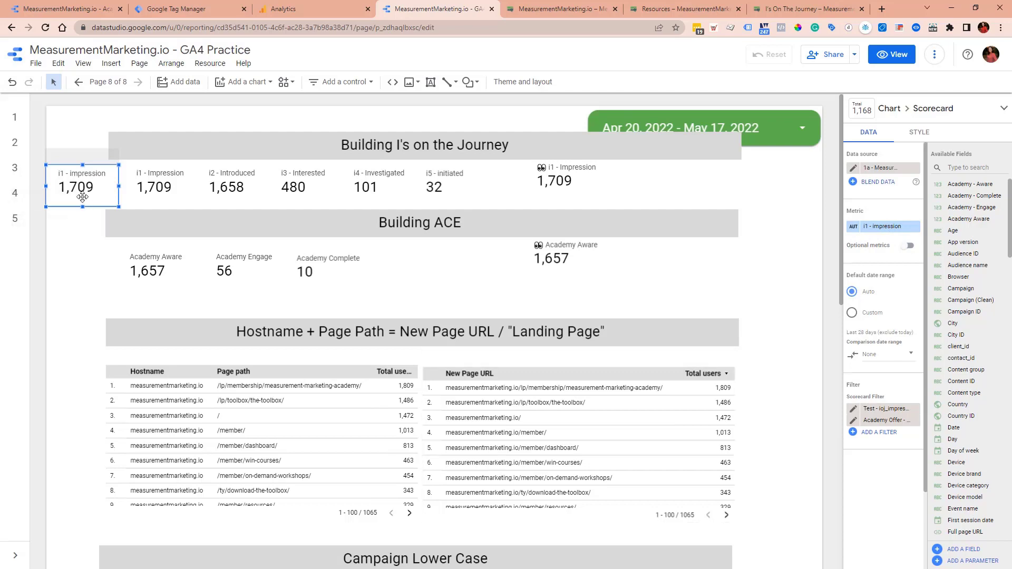
Duplicate the i1 - impression scorecard directly below the original and remove the copy's Test - ioj_impression filter.
left_click_drag(82, 197, 86, 238)
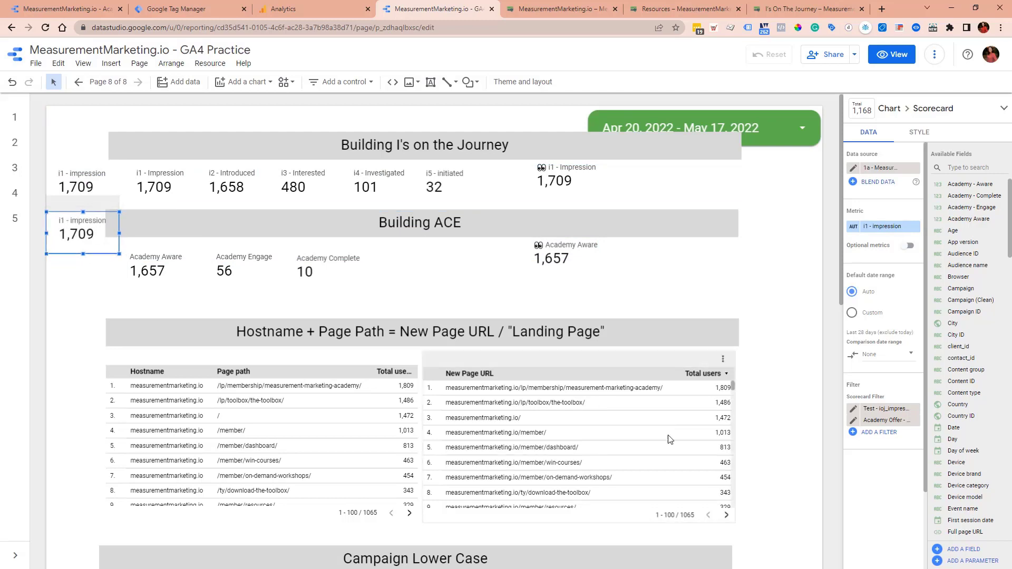
left_click(915, 410)
left_click(878, 421)
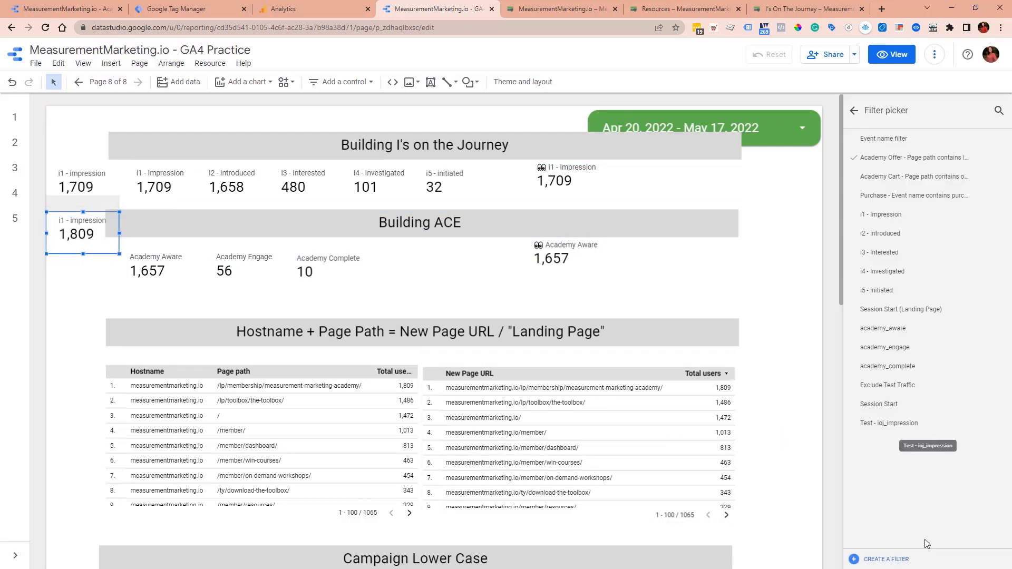
left_click(885, 560)
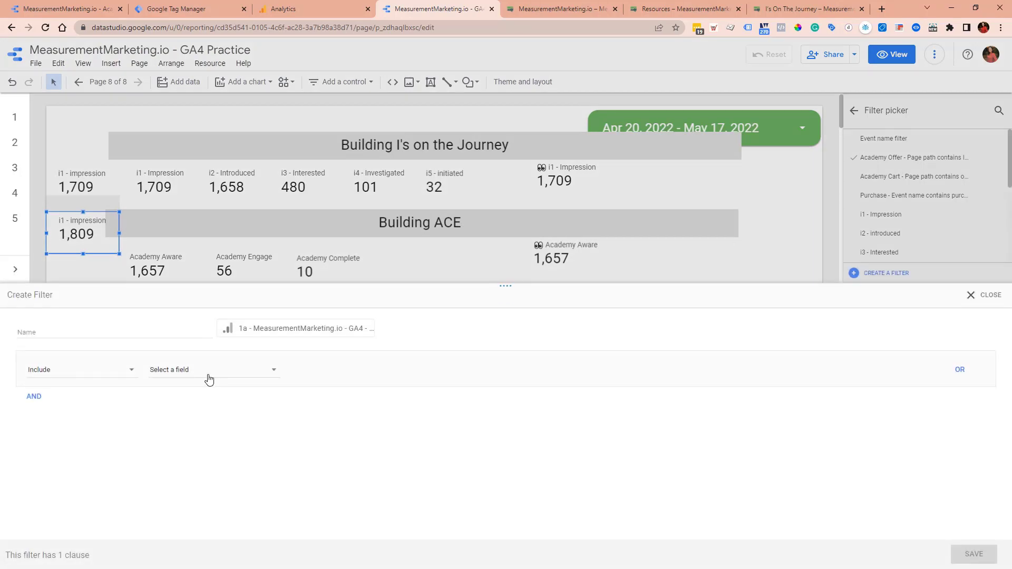
left_click(209, 376)
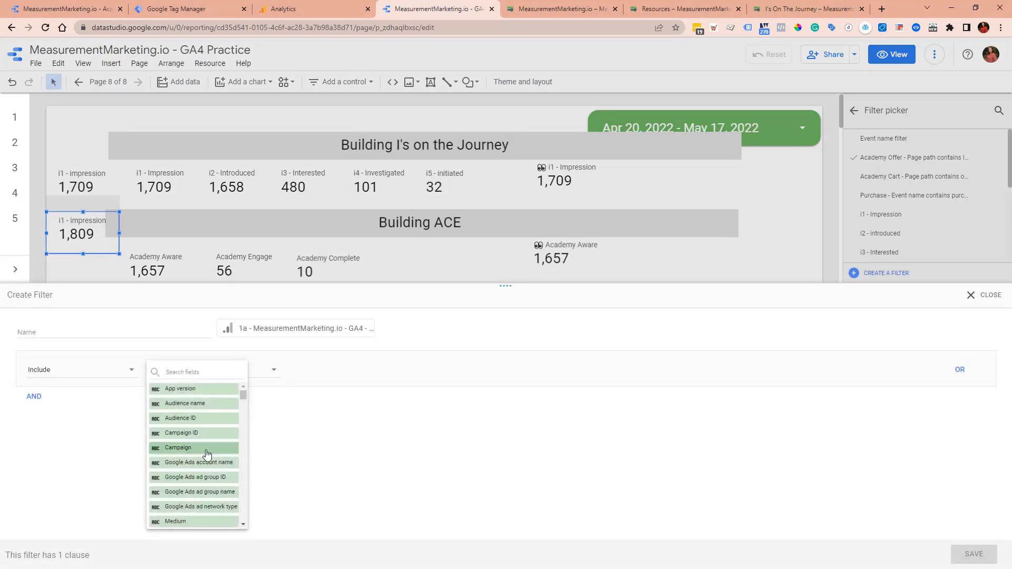
left_click(977, 301)
left_click(978, 299)
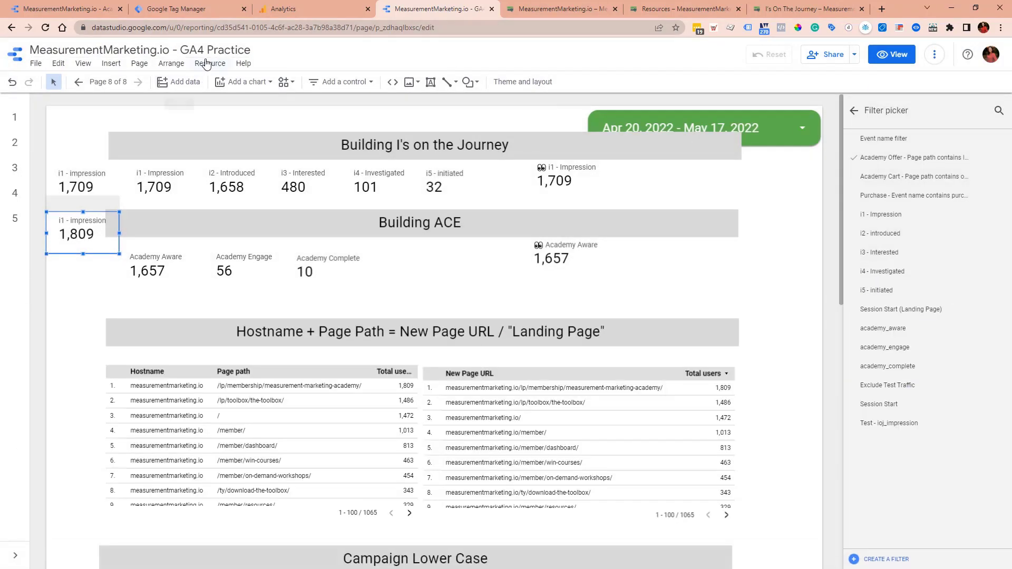
Duplicate the "Test - ioj_impression" filter in the report's filter management list.
left_click(211, 67)
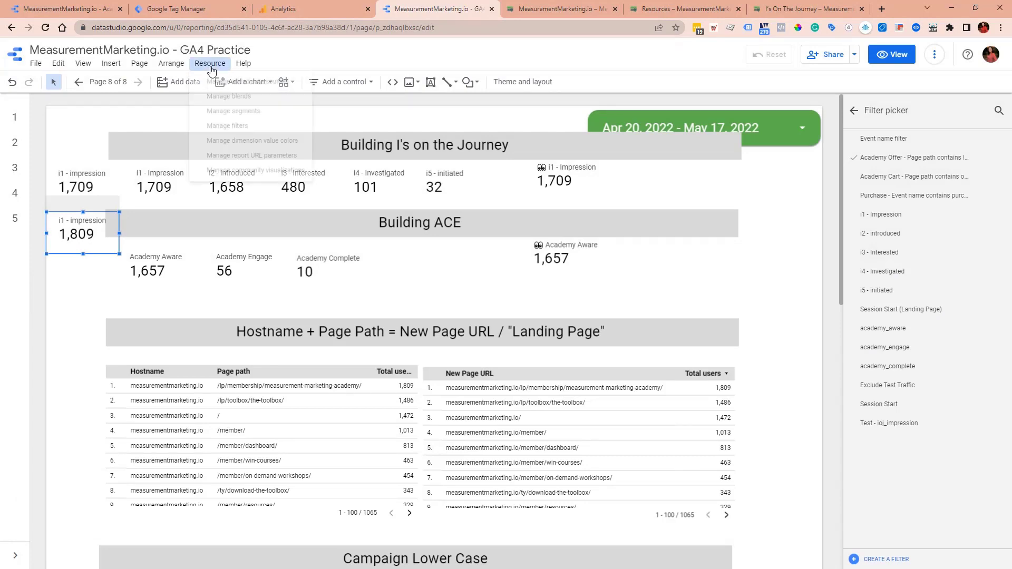
left_click(244, 135)
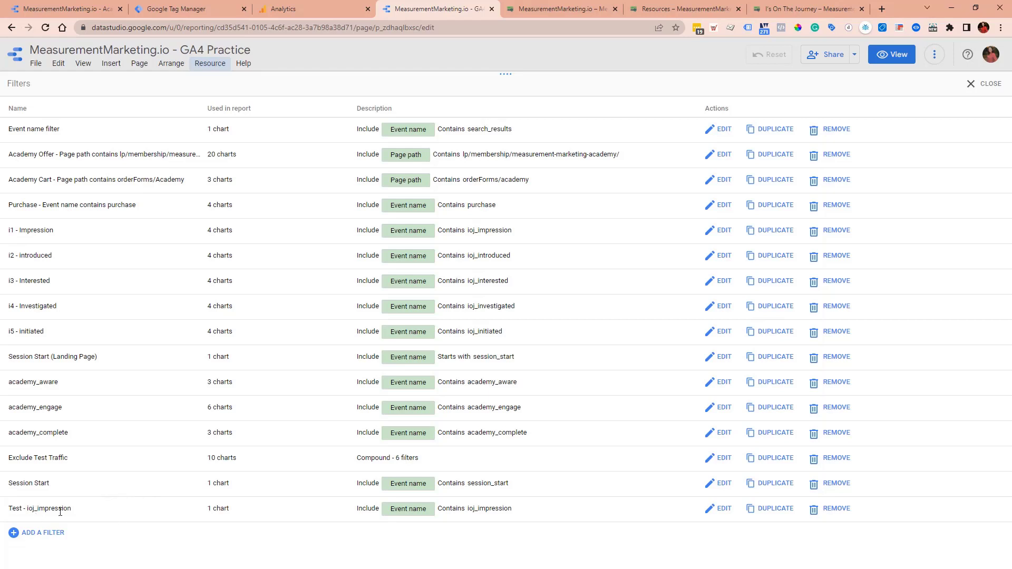
left_click(761, 512)
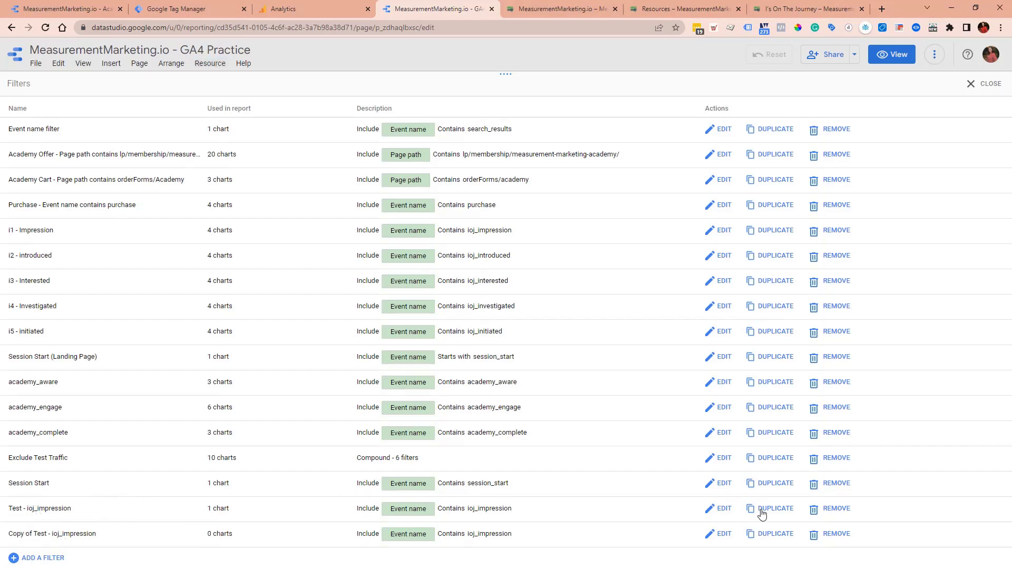
Rename the copied filter "Test - ioj_introduced" and change its Event name condition to contain ioj_introduced.
left_click(720, 534)
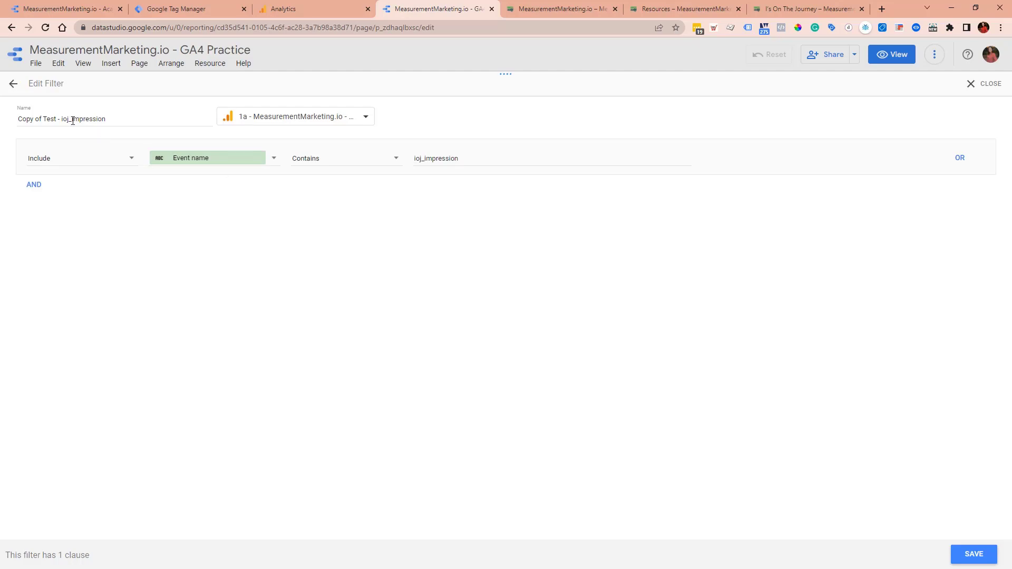
left_click(116, 120)
left_click_drag(44, 118, 1, 114)
key("BackSpace")
left_click_drag(86, 120, 38, 124)
key("ctrl+c")
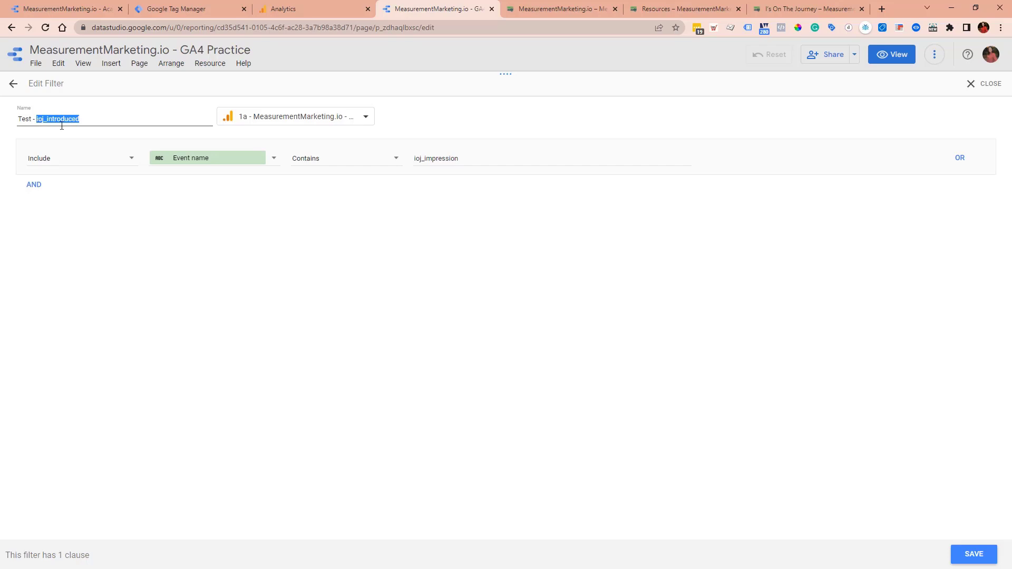
left_click_drag(468, 158, 404, 158)
key("ctrl+v")
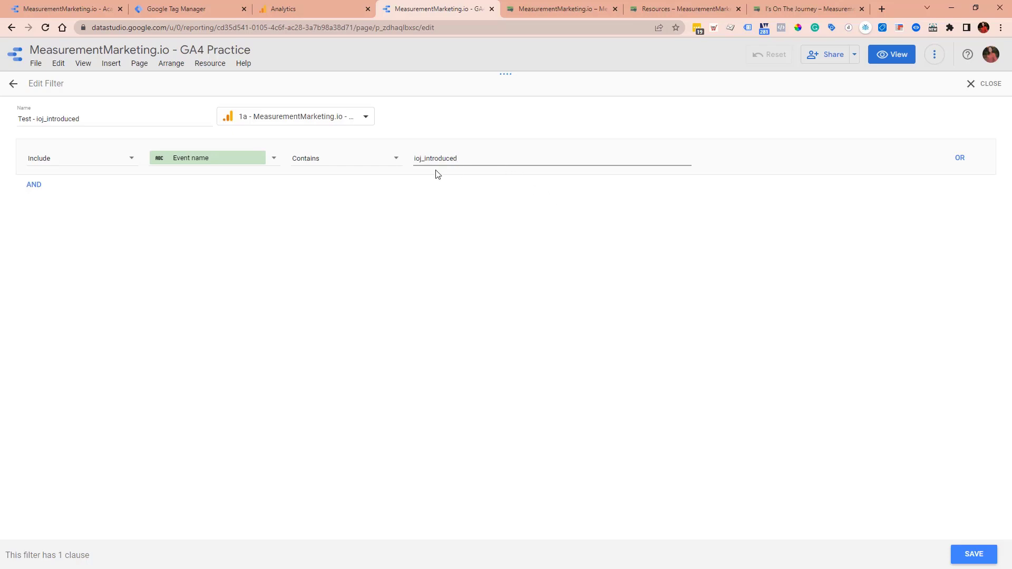
Check the ioj_introduced event name in the Google Analytics events list, return to Data Studio, and save the filter.
left_click(295, 7)
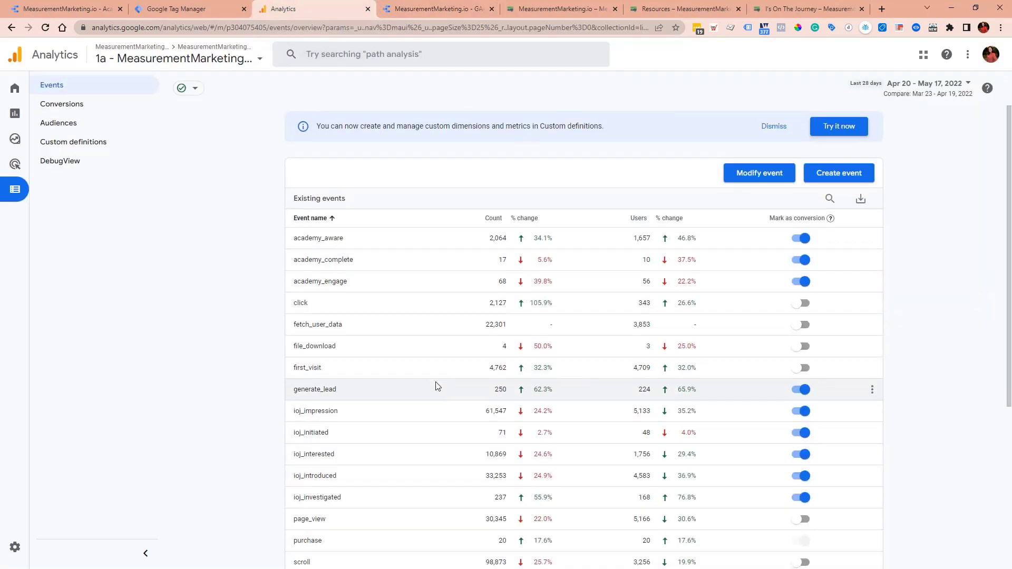
scroll(378, 410, "down", 2)
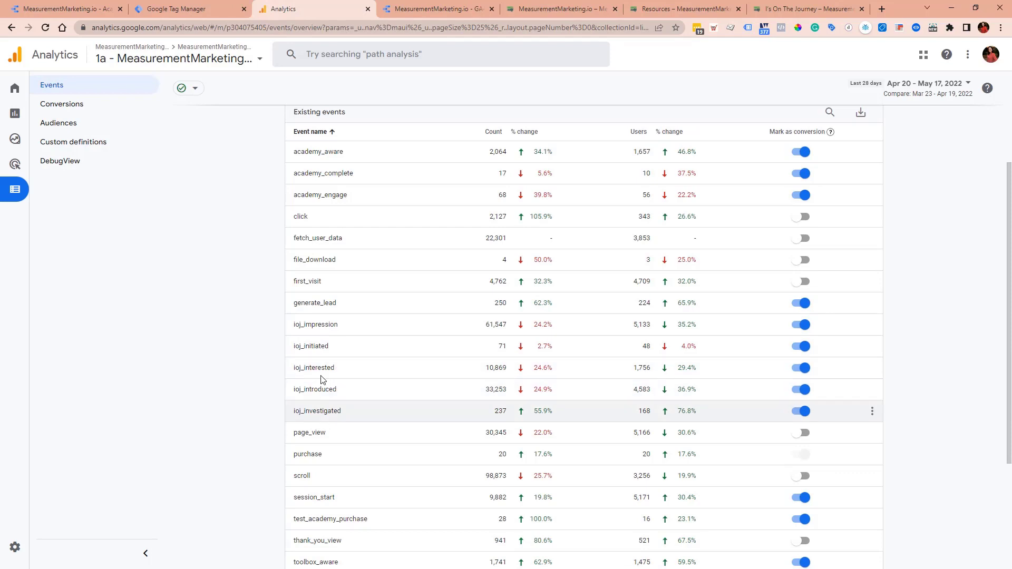
left_click(451, 4)
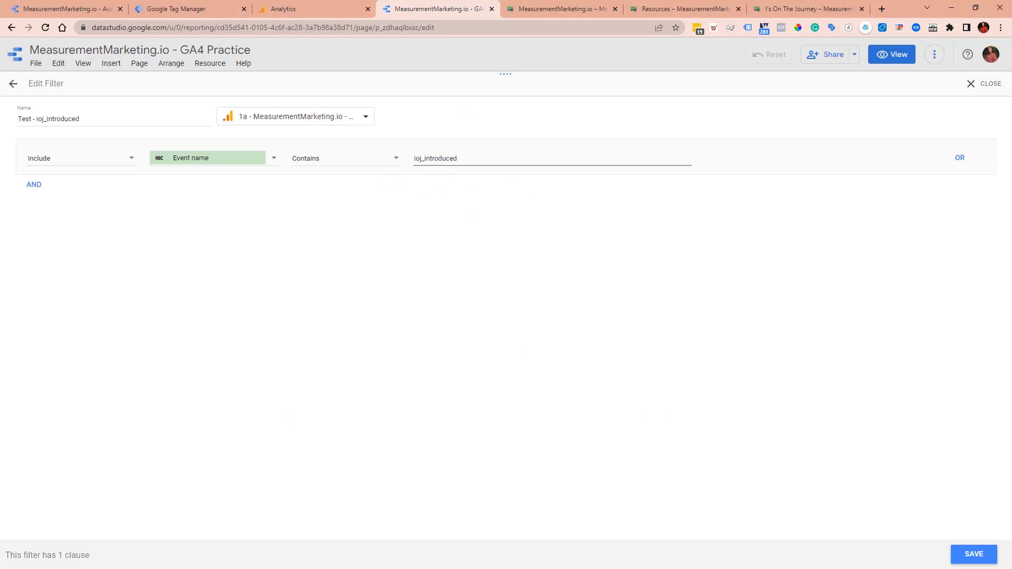
left_click(970, 557)
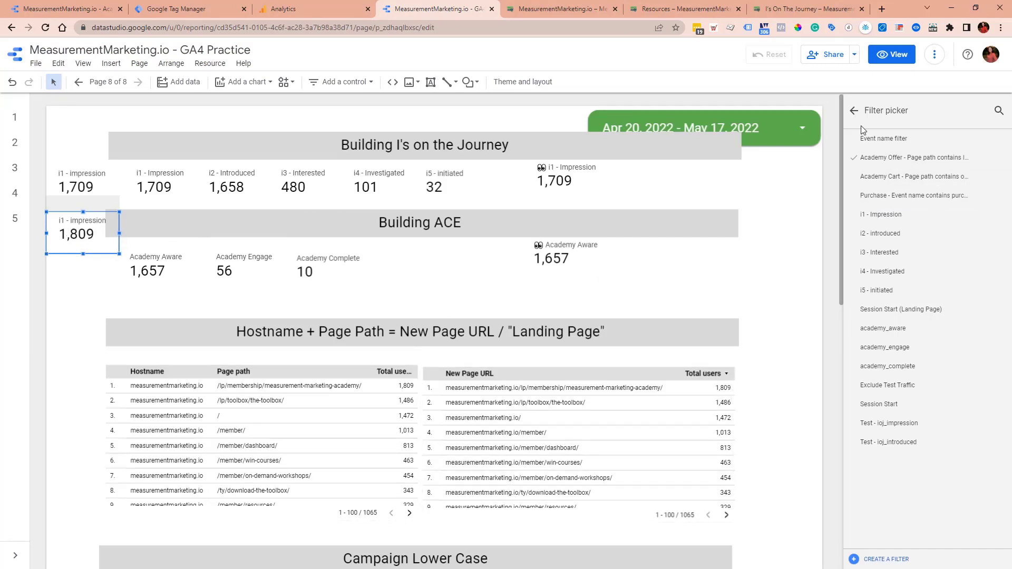
Apply the "Test - ioj_introduced" filter to the duplicated scorecard and review the filter's condition.
left_click(854, 112)
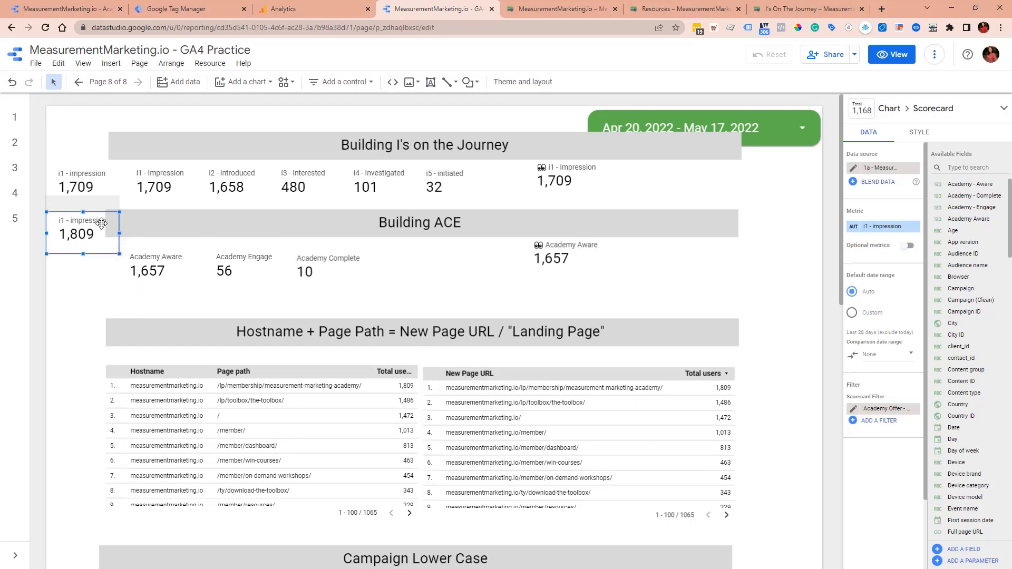
left_click(885, 422)
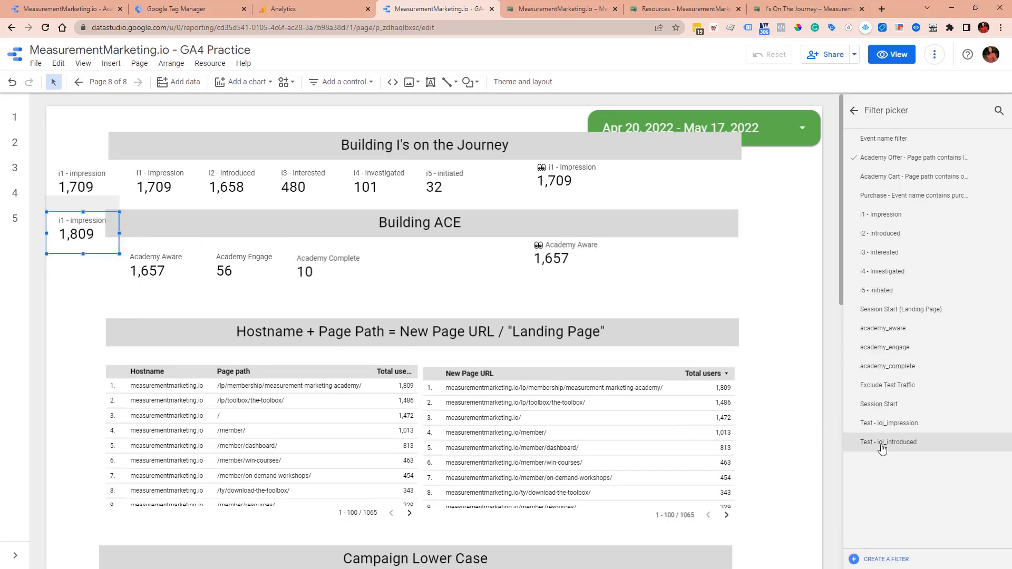
left_click(882, 448)
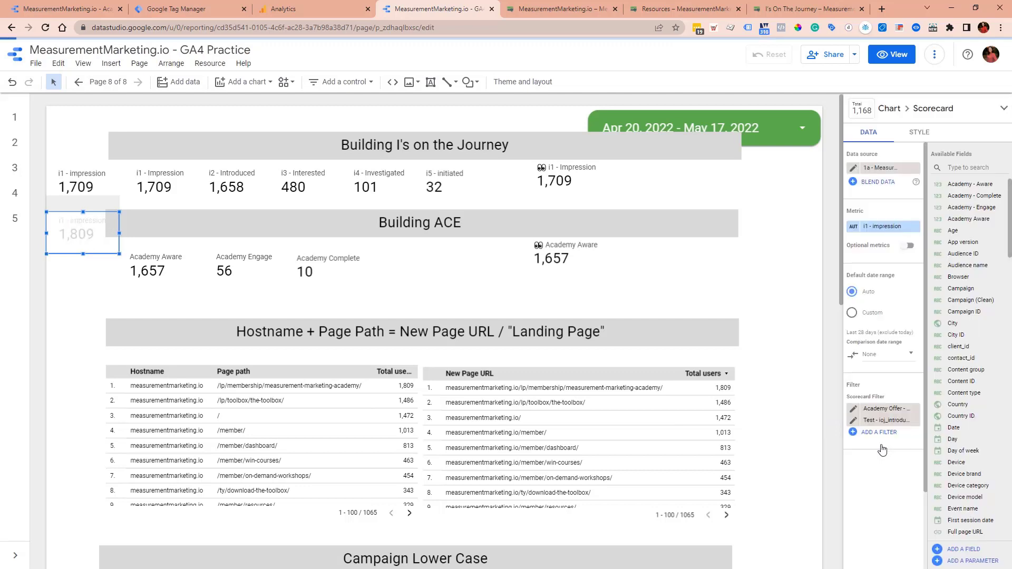
left_click(853, 421)
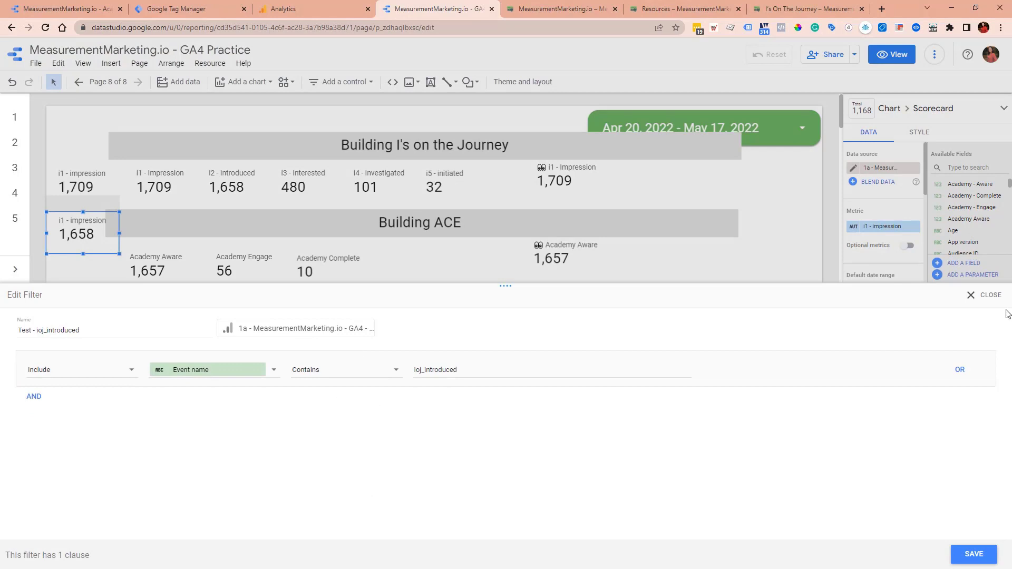
left_click(996, 300)
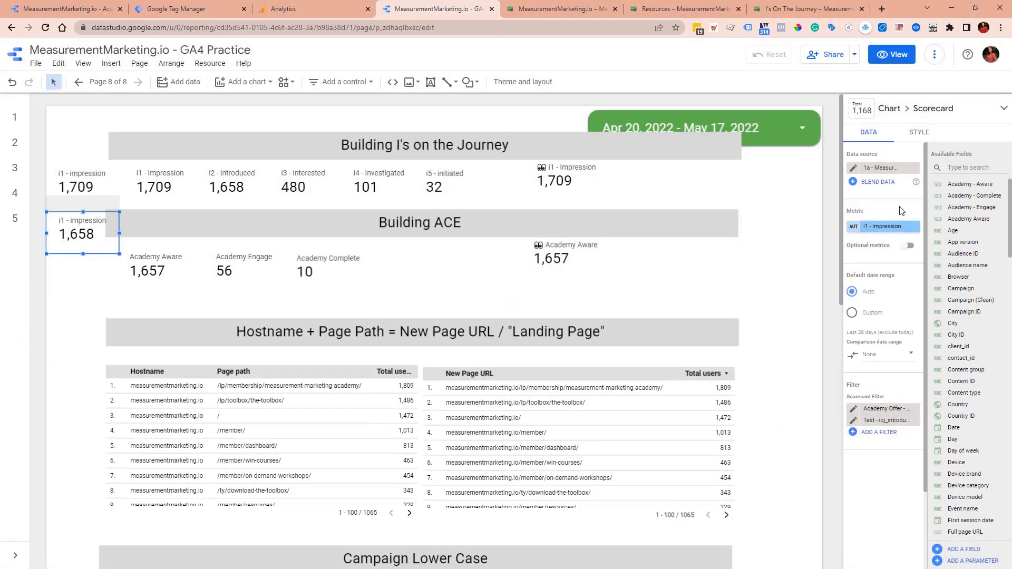
Rename the duplicated scorecard's metric as "i1 - introduced".
left_click(854, 226)
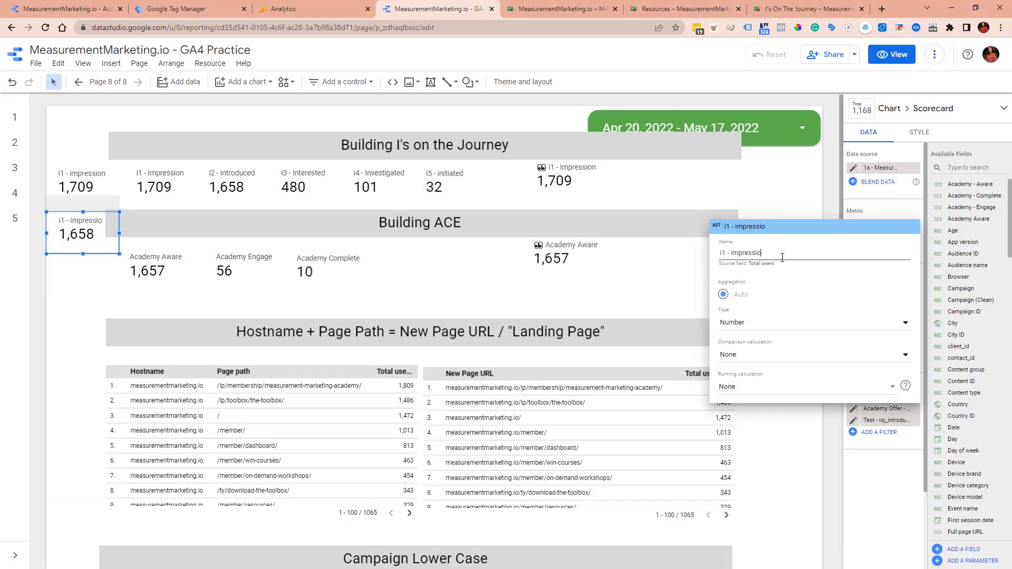
key("BackSpace")
key("BackSpace")
key("BackSpace")
key("BackSpace")
key("BackSpace")
key("BackSpace")
key("BackSpace")
key("BackSpace")
key("BackSpace")
type("introduced")
Try a hamburger emoji in front of the duplicated scorecard's metric name and delete it again.
right_click(721, 253)
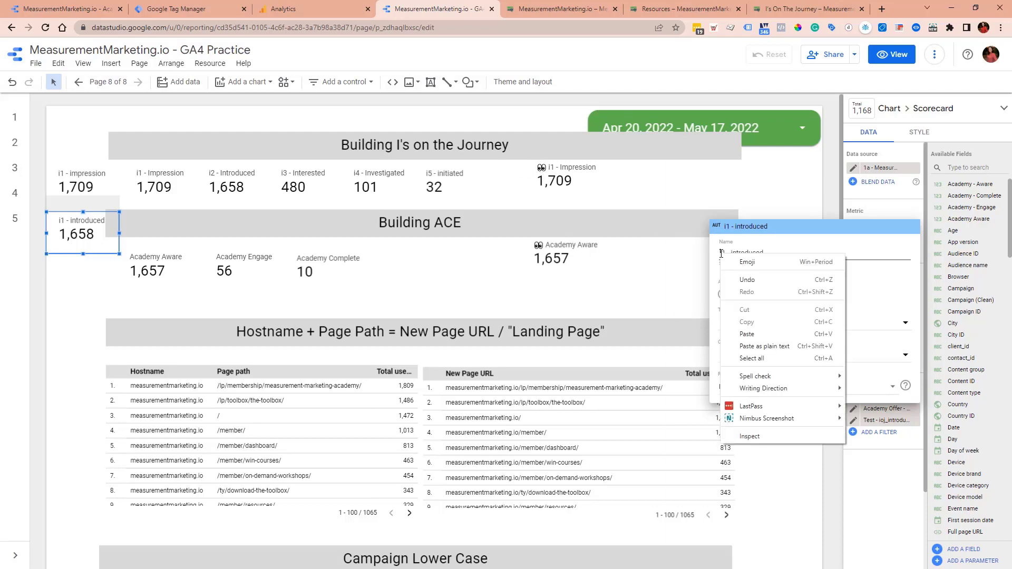
left_click(754, 272)
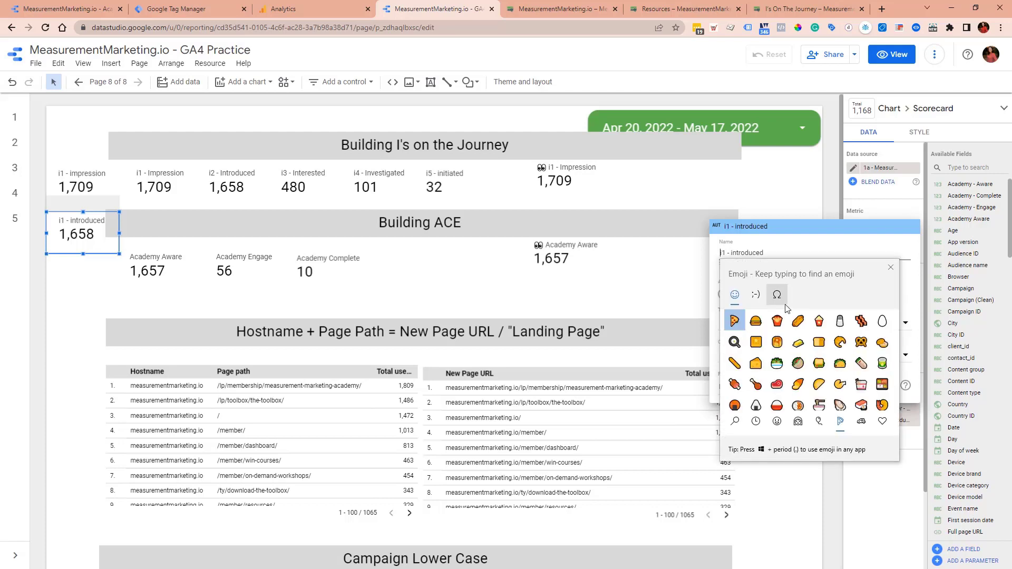
left_click(757, 322)
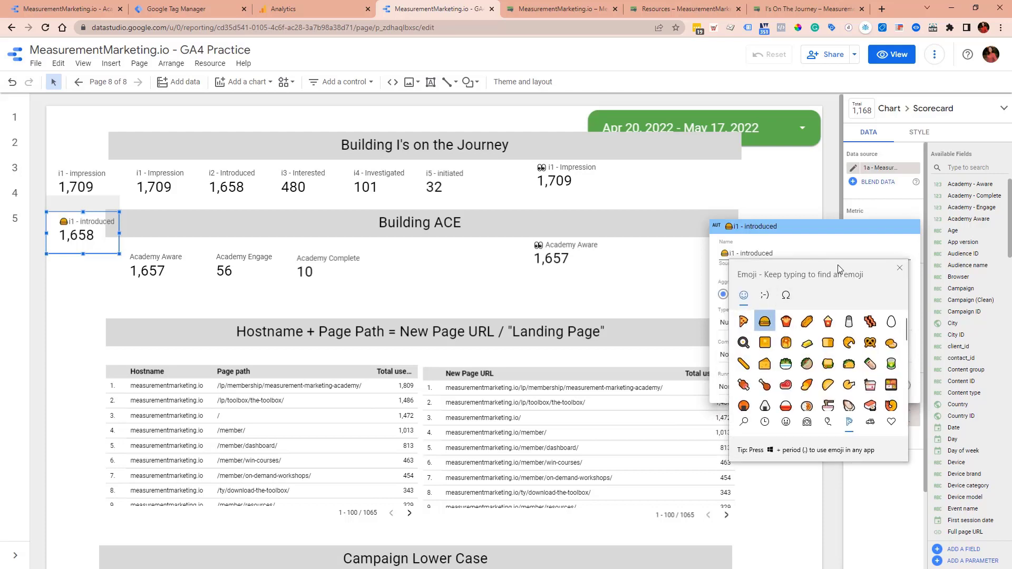
left_click(900, 268)
key("BackSpace")
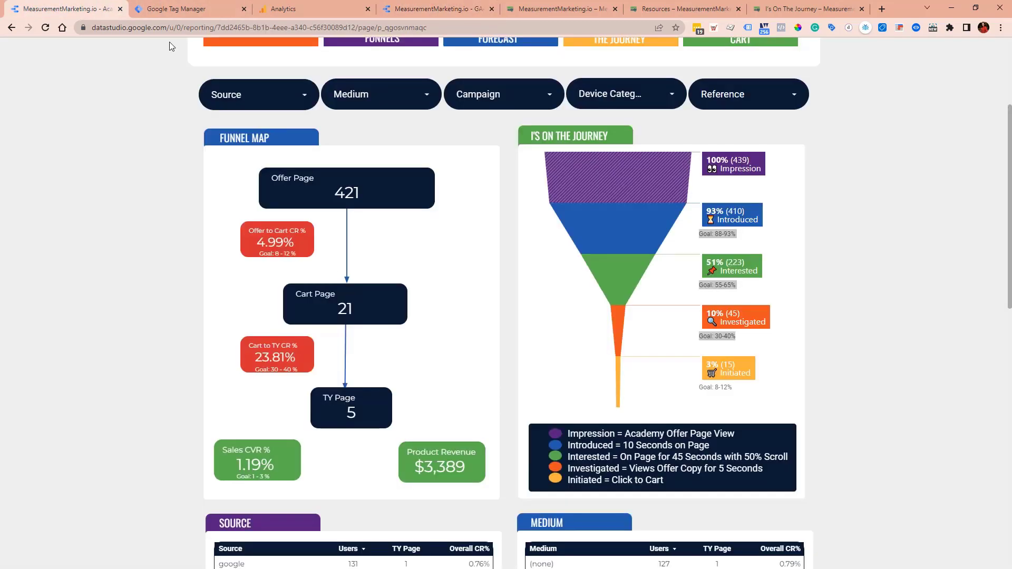
Switch to the finished Academy report and examine the emoji labels on its I's on the Journey funnel.
left_click(100, 8)
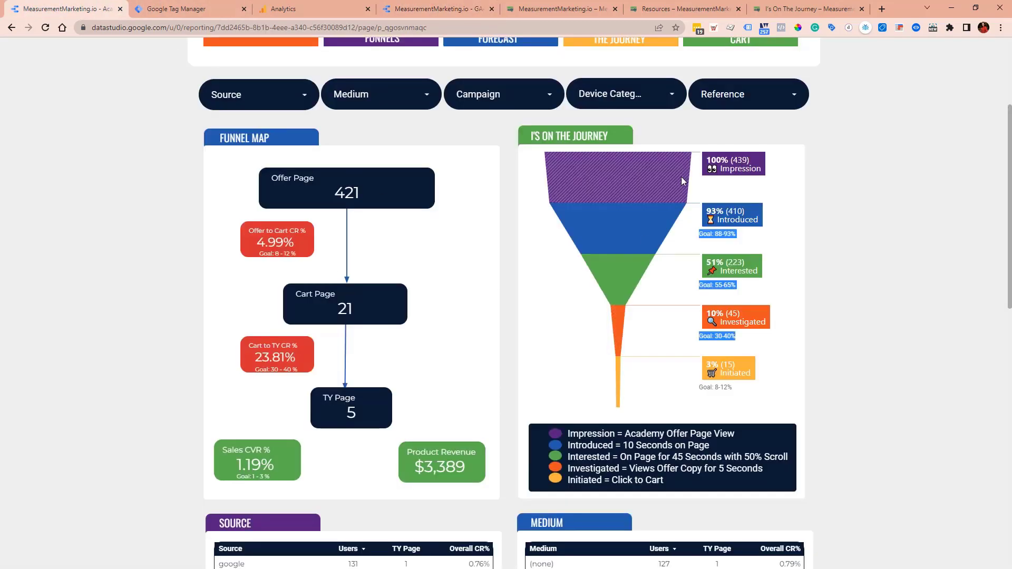
Return to the GA4 Practice report and move the two practice scorecards, i1 - Impression and i1 - introduced, outside the header bars opposite the finished row.
left_click(472, 9)
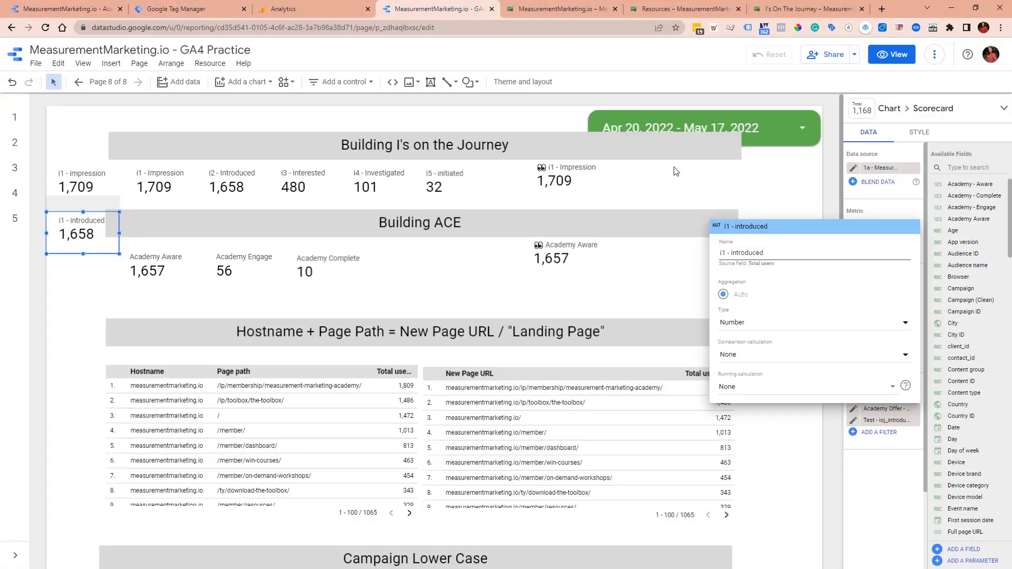
left_click(668, 269)
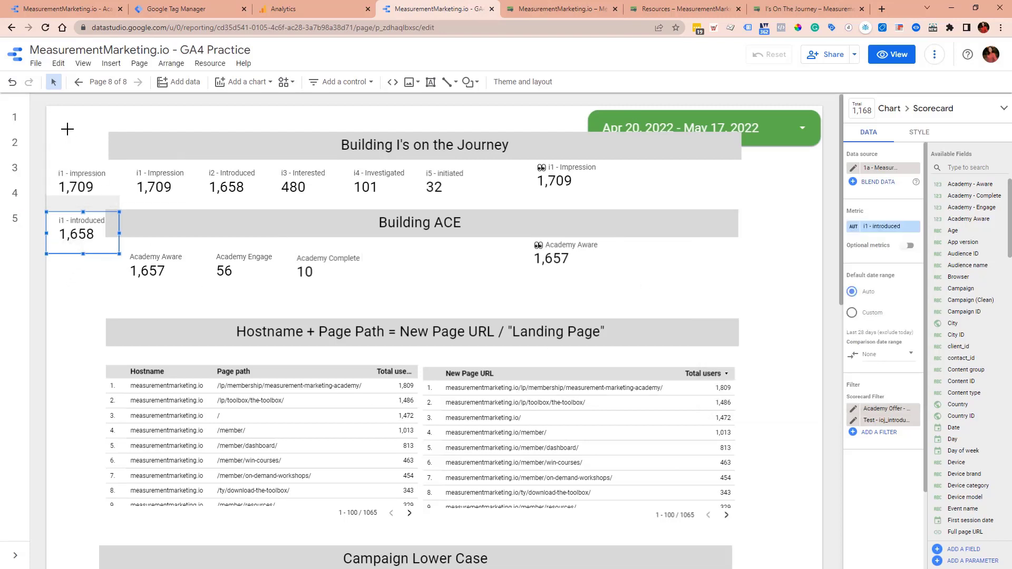
left_click_drag(68, 129, 83, 248)
left_click_drag(85, 191, 805, 246)
Inspect the metric and filter setup of the i2 - Introduced through i5 - initiated scorecards one by one.
left_click(230, 189)
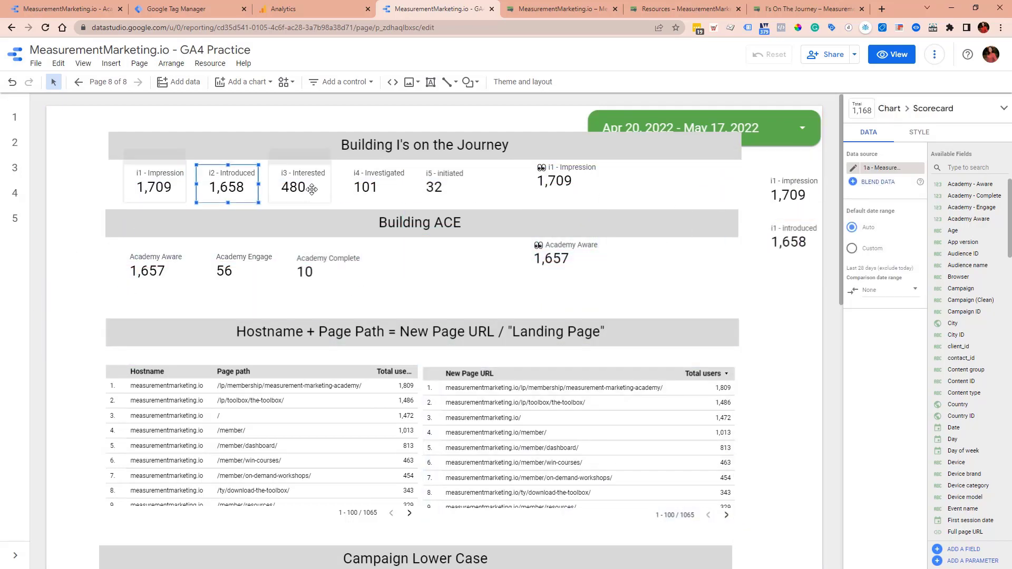
left_click(305, 189)
left_click(382, 185)
left_click(435, 185)
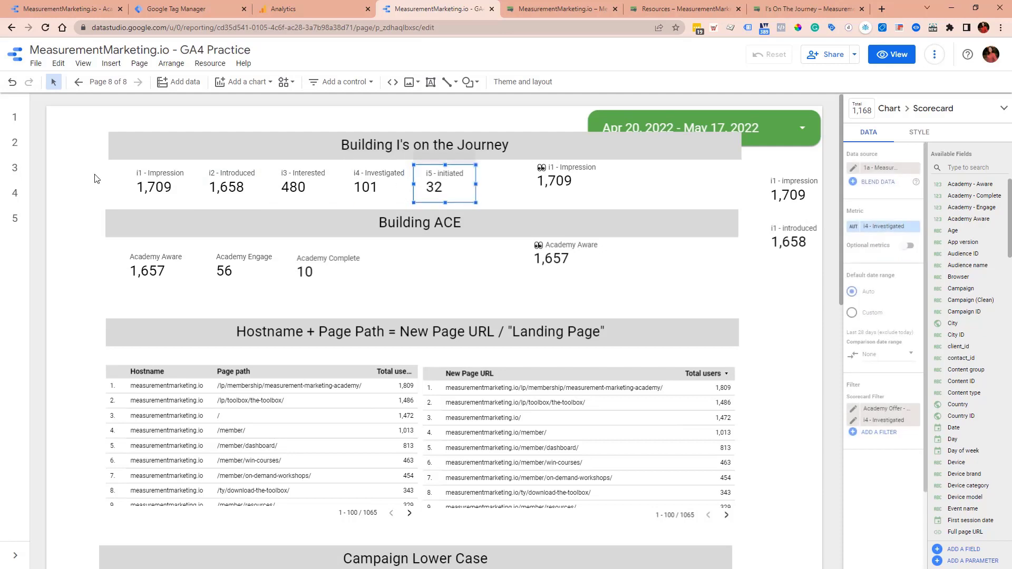
Select all five I's on the Journey scorecards to find the Blend data option, and inspect the emoji-labelled i1 - Impression scorecard built on Academy IOJ.
left_click_drag(77, 192, 500, 196)
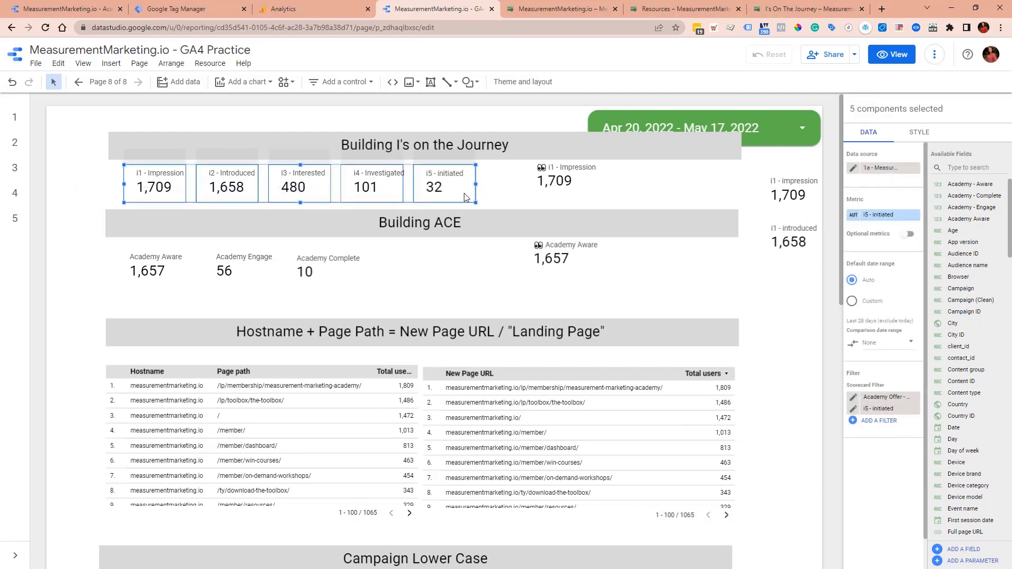
right_click(446, 194)
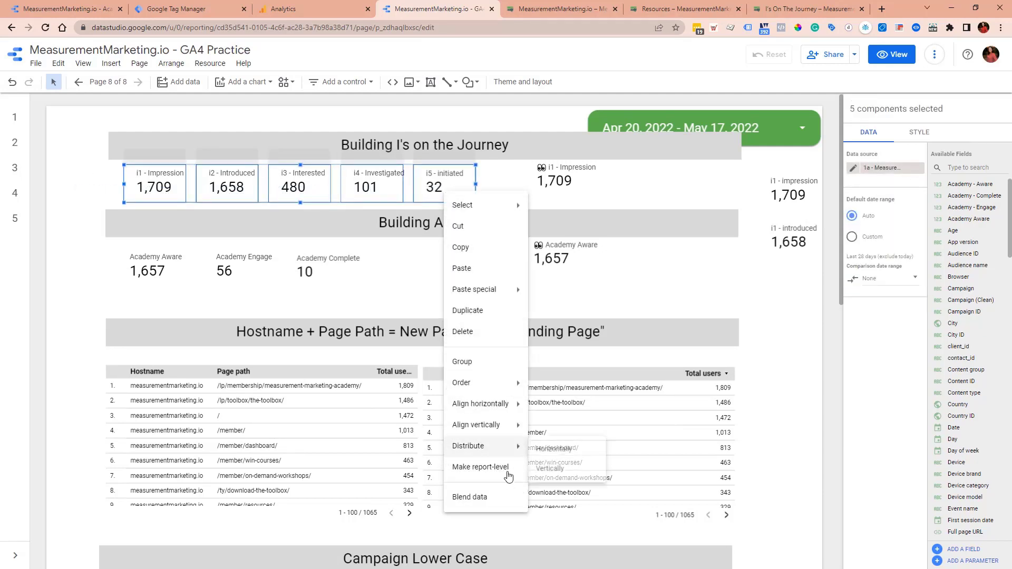
mouse_move(491, 203)
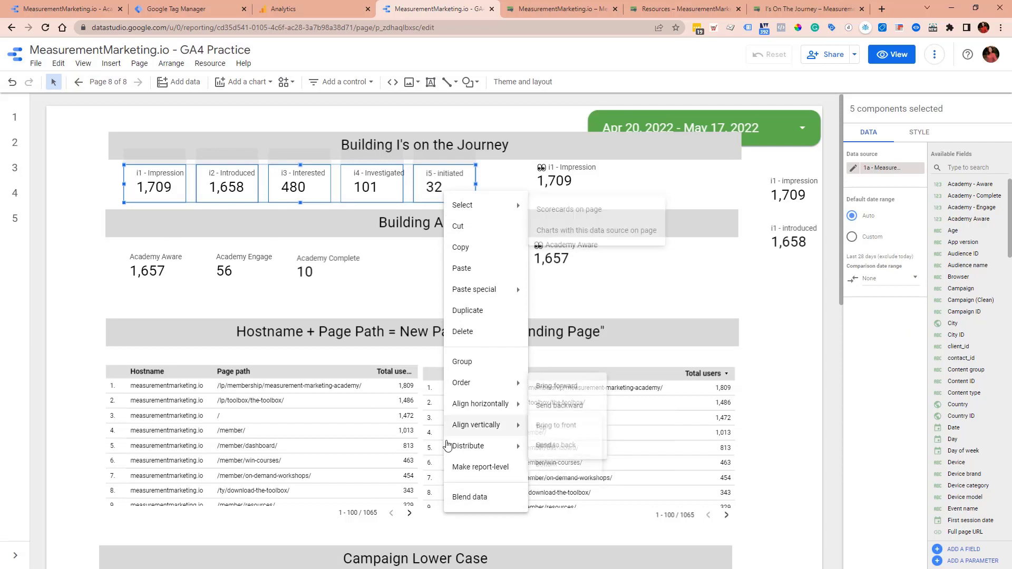
left_click(656, 185)
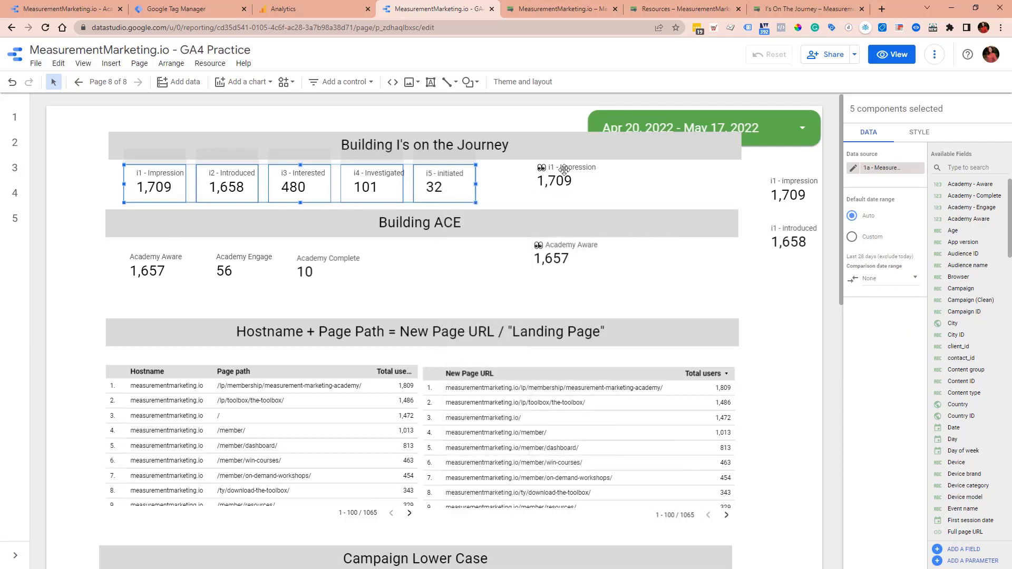
left_click(559, 180)
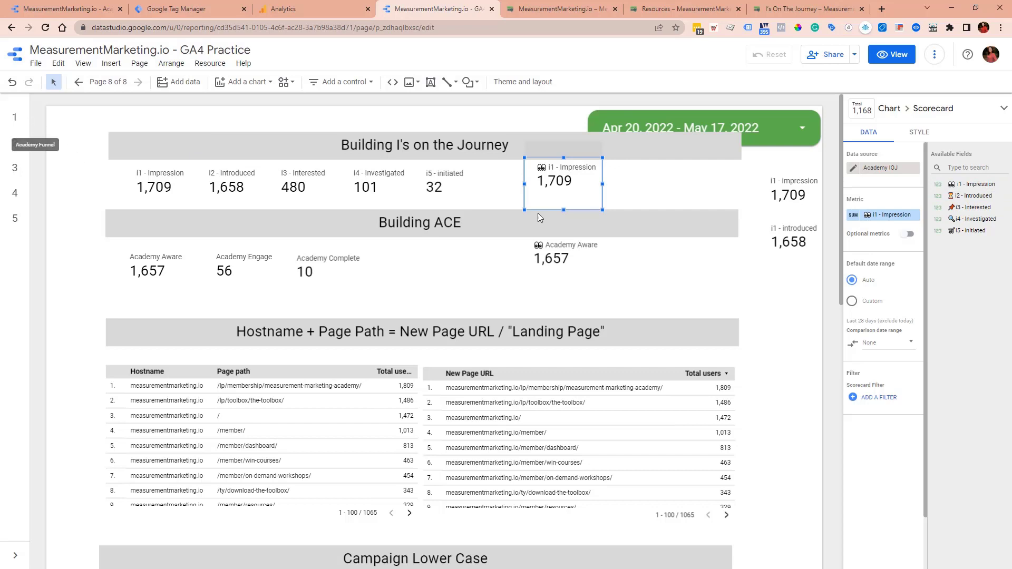
Examine the funnel chart's metrics on the Academy Funnel page and return to the "How we put it together" page.
left_click(17, 113)
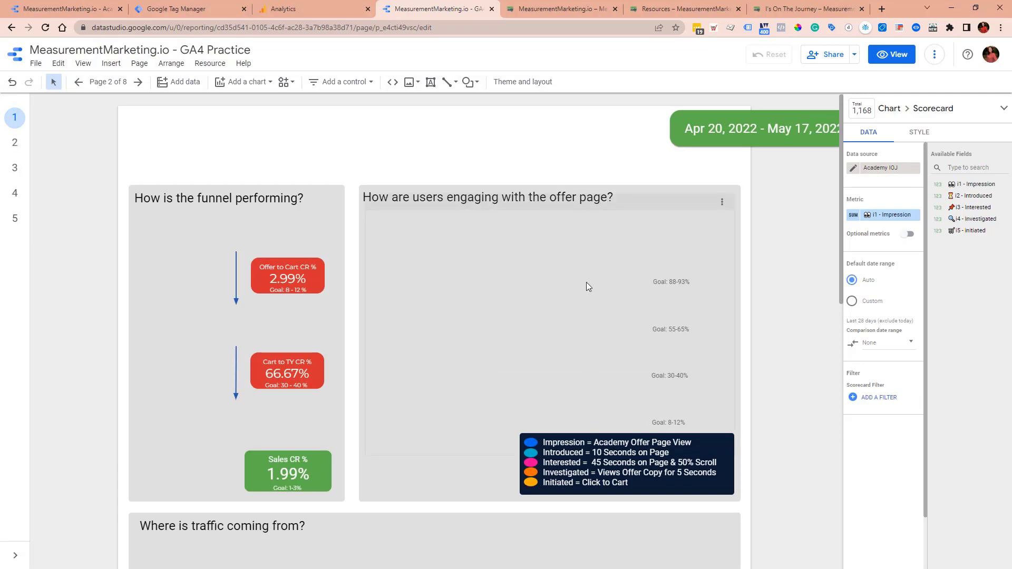
left_click(519, 235)
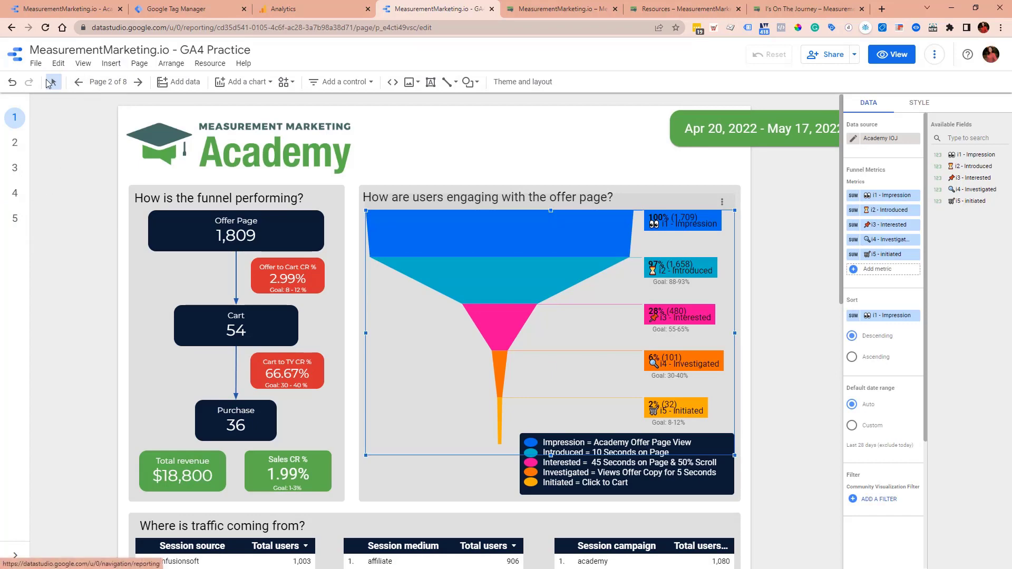
left_click(72, 85)
left_click_drag(904, 322, 912, 324)
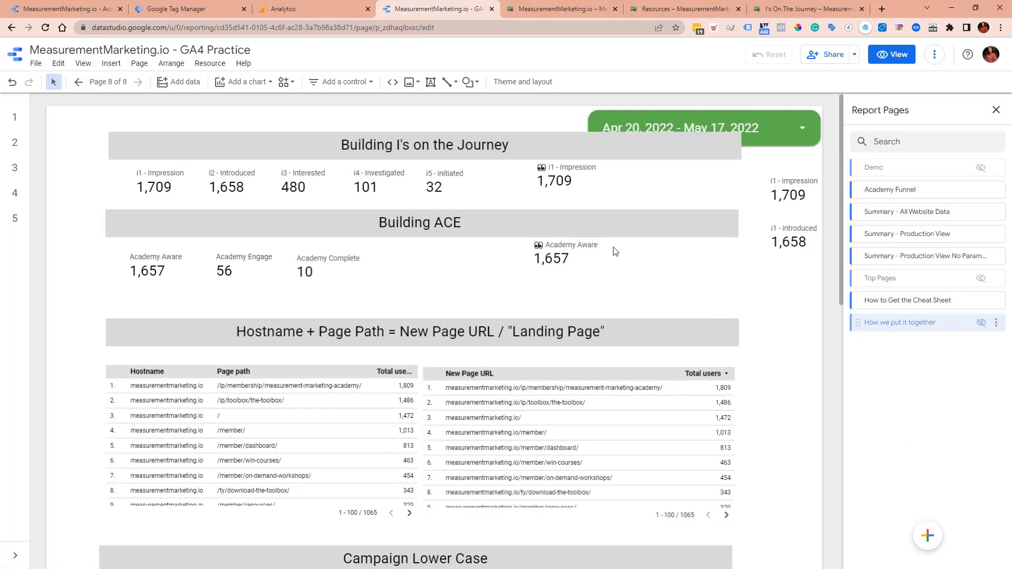
Add a Metric Funnel community visualization in the empty area beside the Scroll Depth table.
left_click(291, 84)
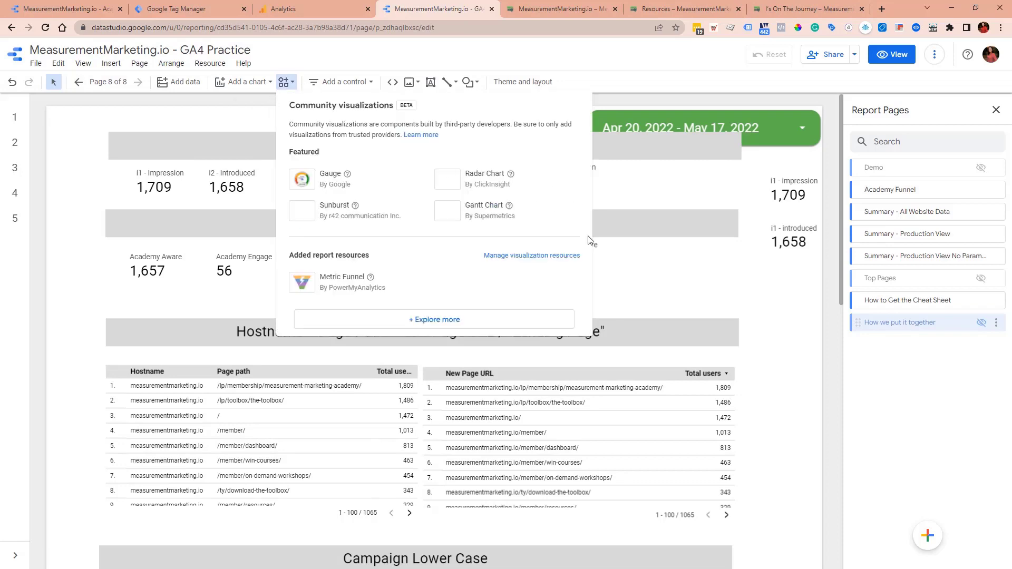
left_click(301, 285)
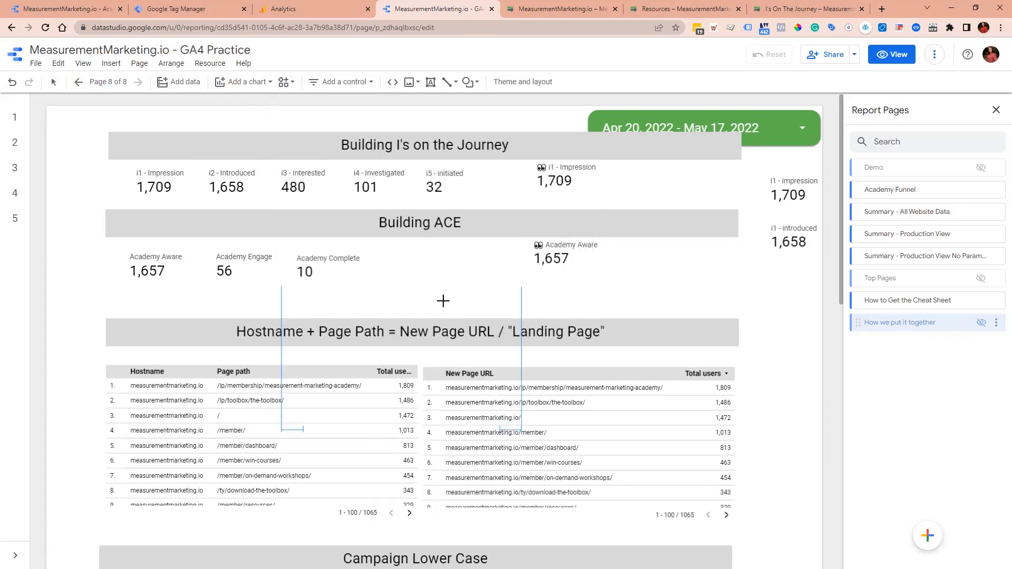
scroll(545, 306, "down", 2)
scroll(544, 306, "down", 10)
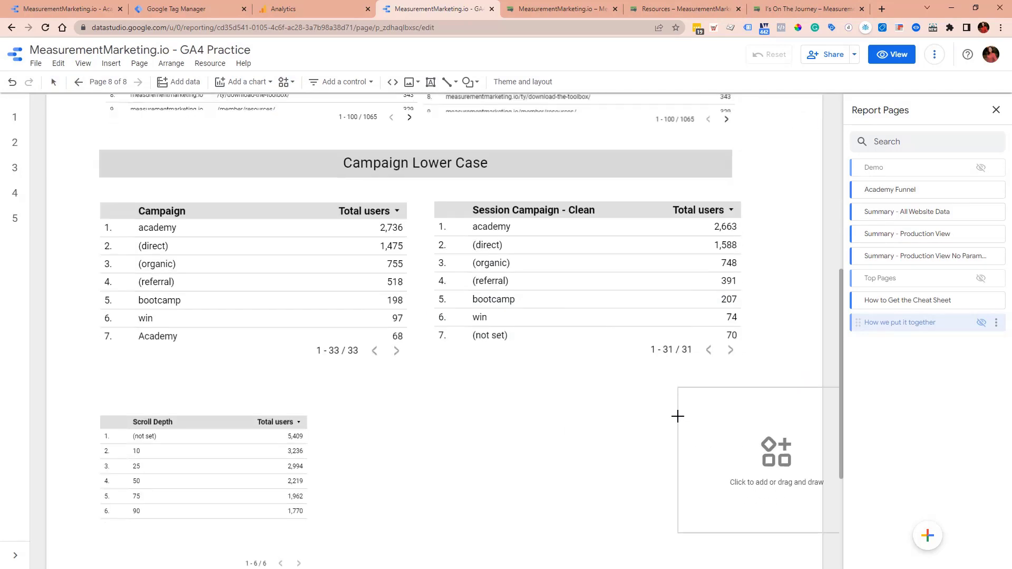
left_click(454, 244)
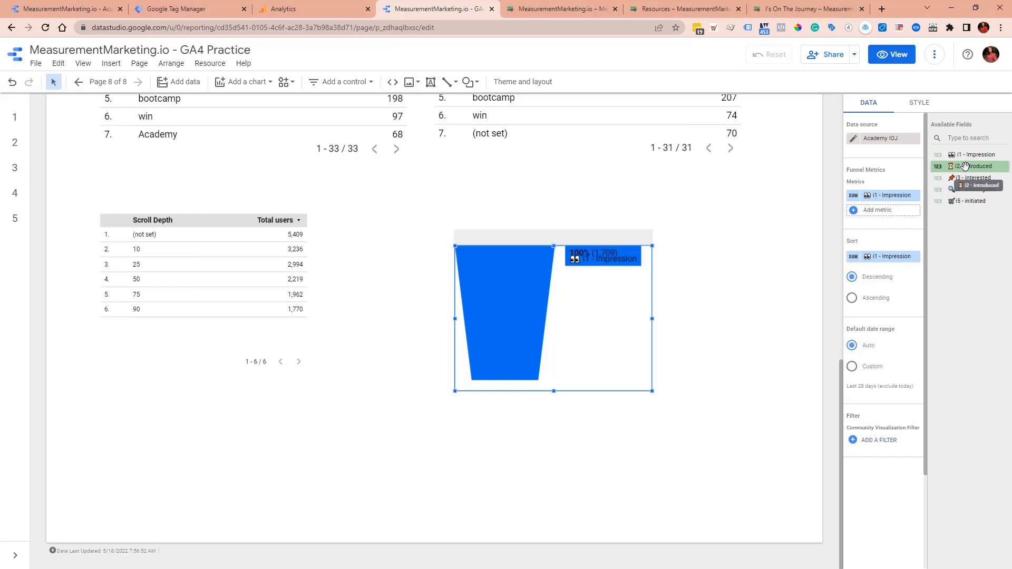
Add i2 - Introduced, i3 - Interested, i4 - Investigated and i5 - initiated as metrics after i1 - Impression in the new funnel chart.
left_click_drag(965, 167, 869, 213)
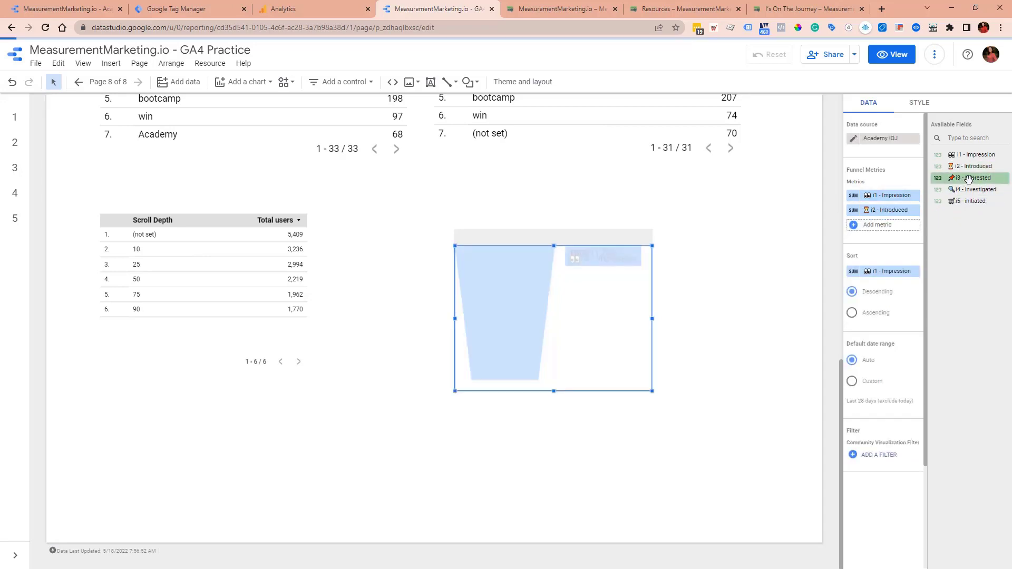
left_click_drag(969, 179, 910, 244)
left_click_drag(980, 202, 738, 219)
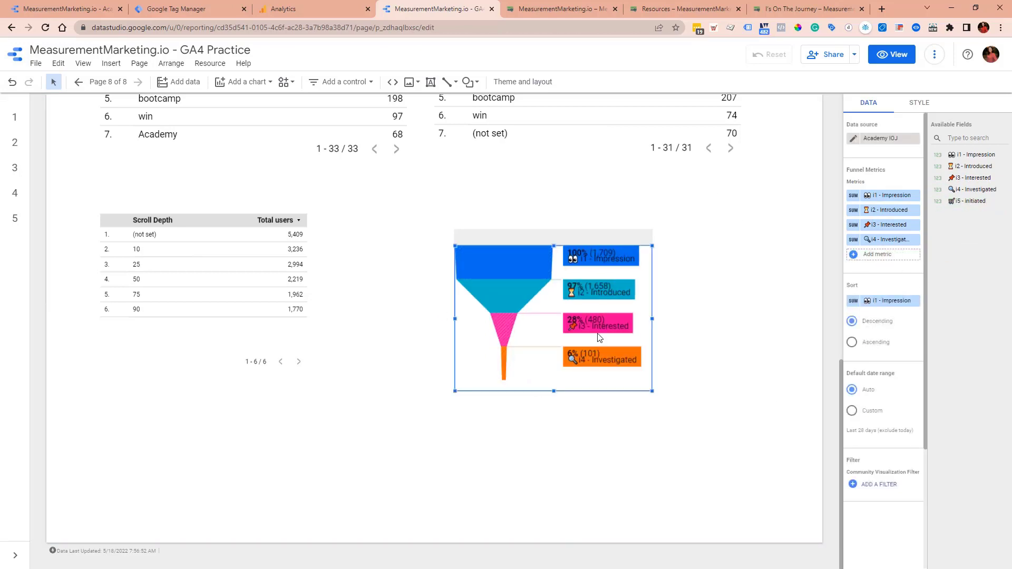
left_click_drag(990, 197, 888, 261)
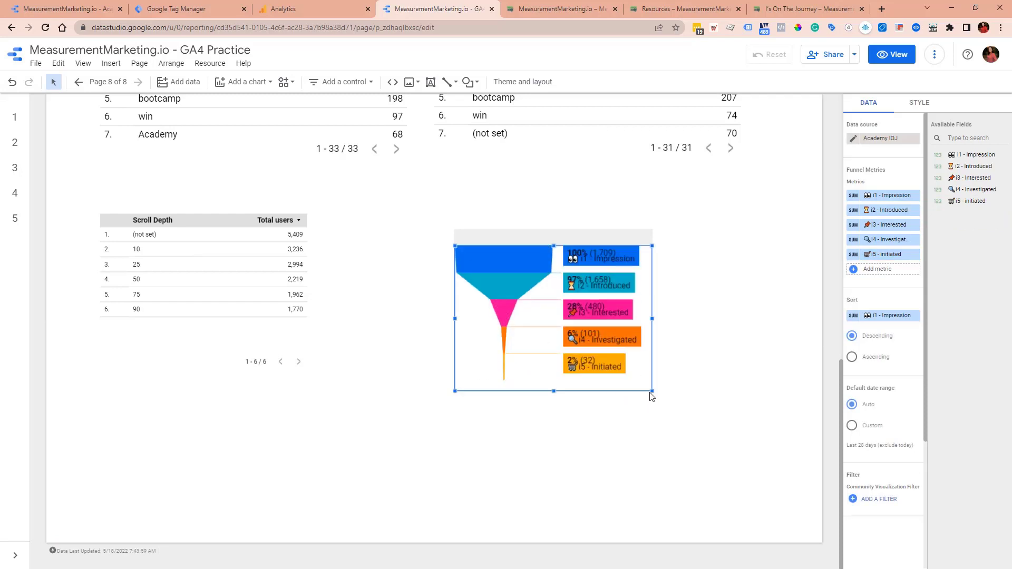
Enlarge the new funnel chart and reposition it closer to the Scroll Depth table.
left_click_drag(652, 393, 756, 441)
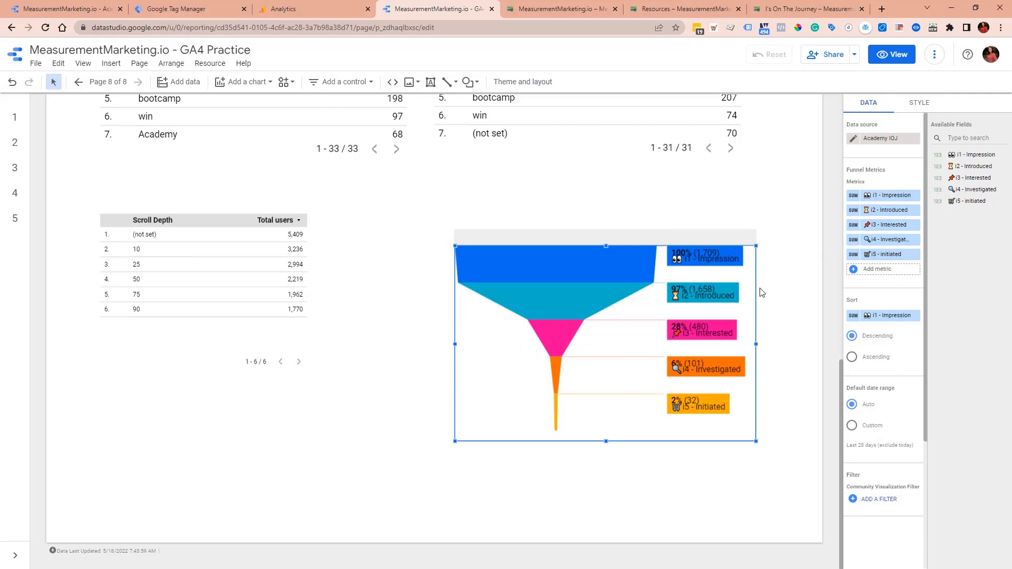
left_click_drag(606, 243, 564, 216)
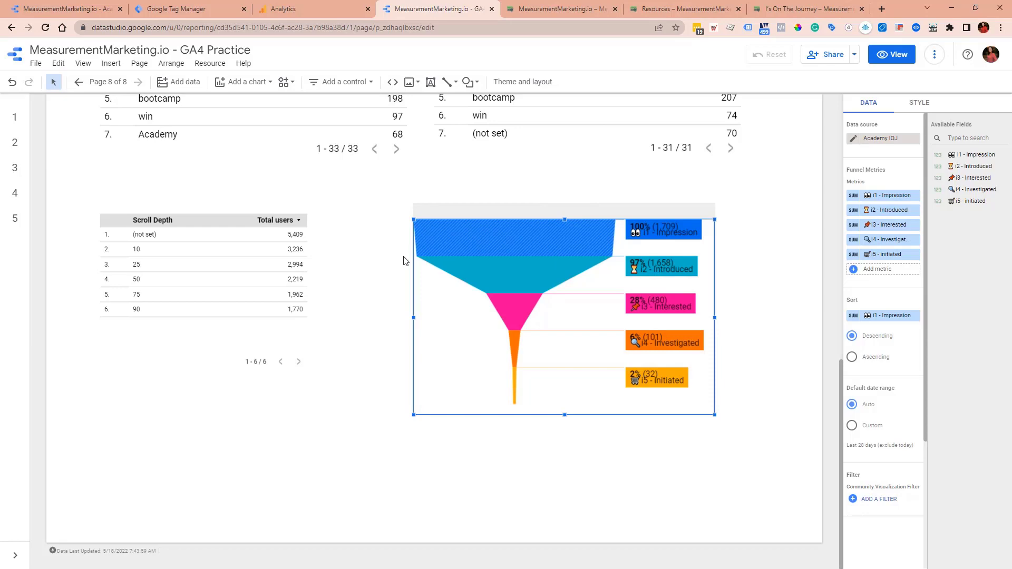
scroll(414, 271, "up", 8)
scroll(420, 285, "up", 4)
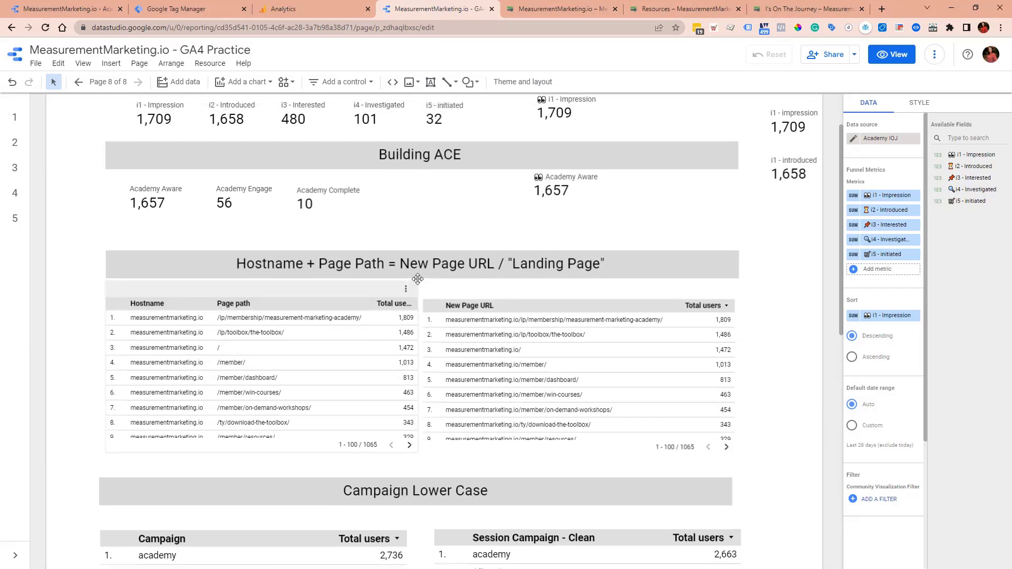